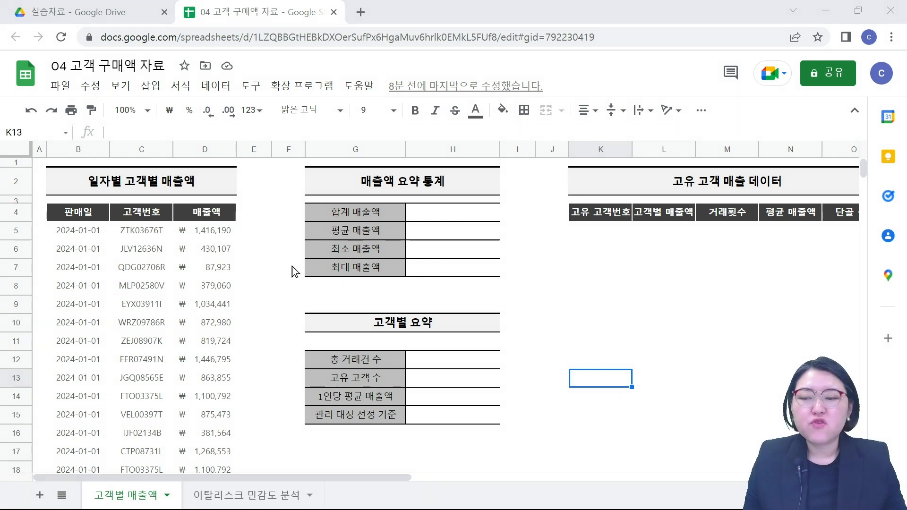
# - Review the daily sales table in B:D, the summary tables in G:H, and the customer tables in K:O, R:W and Z:AE
pyautogui.moveTo(69, 146); pyautogui.dragTo(231, 154)
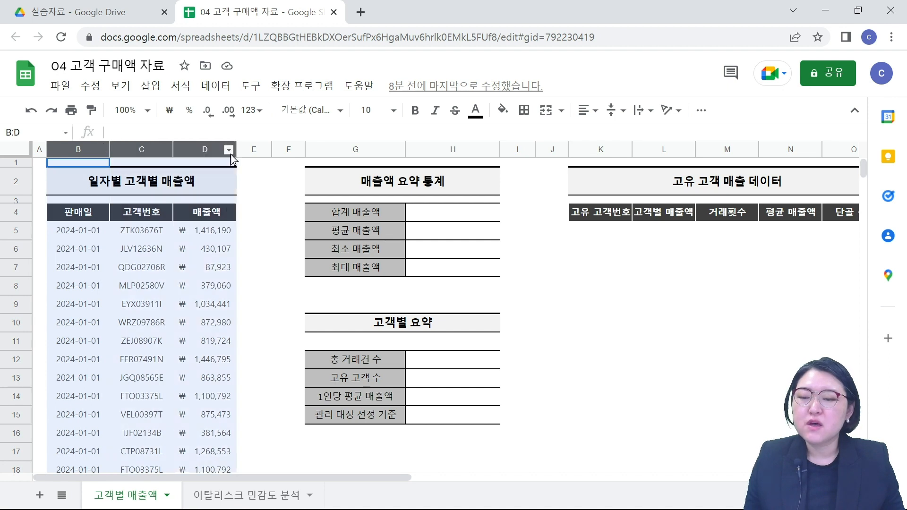
pyautogui.click(335, 149)
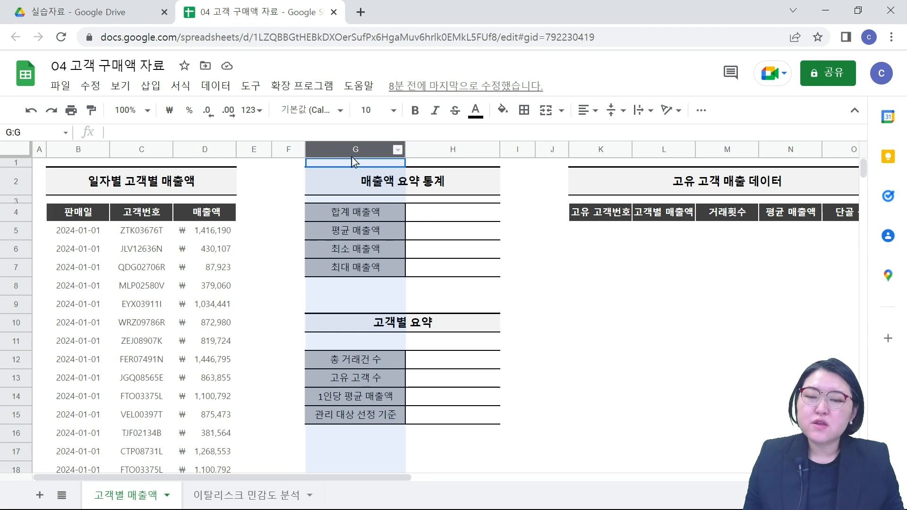
pyautogui.keyDown('shift'); pyautogui.click(453, 149); pyautogui.keyUp('shift')
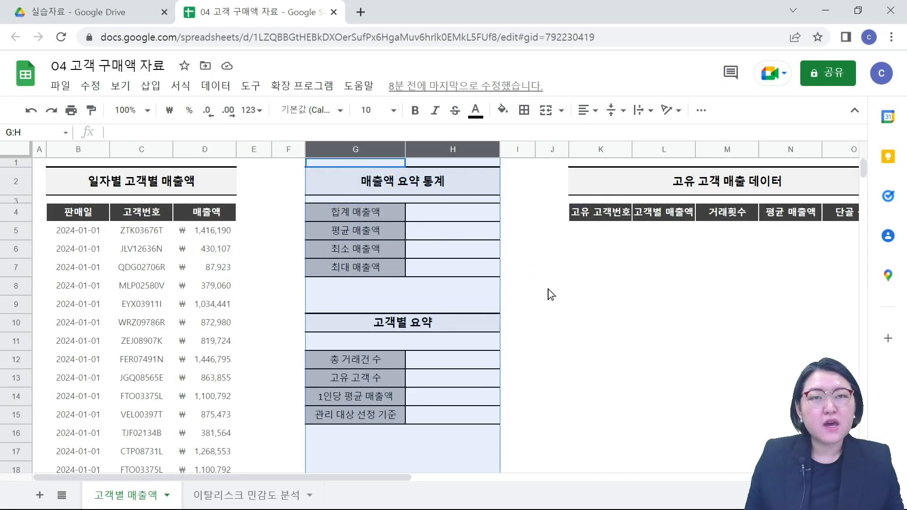
pyautogui.click(591, 321)
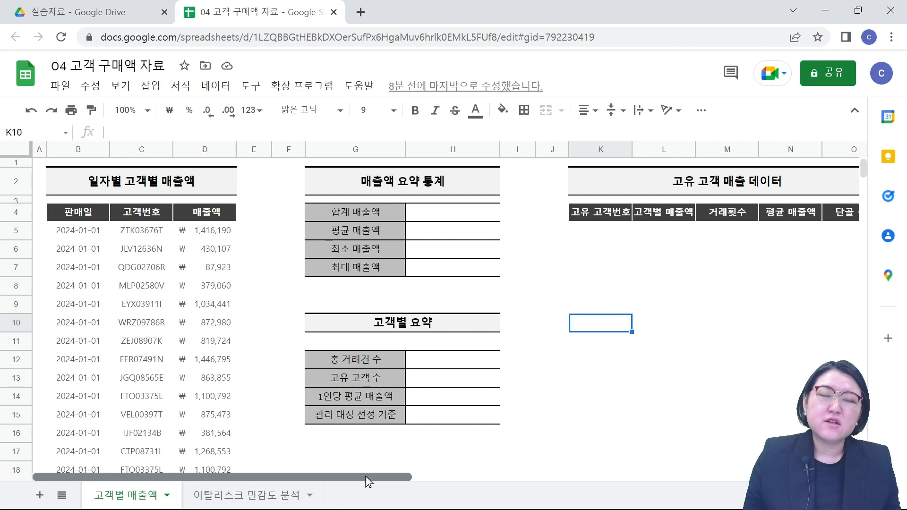
pyautogui.moveTo(366, 476); pyautogui.dragTo(498, 471)
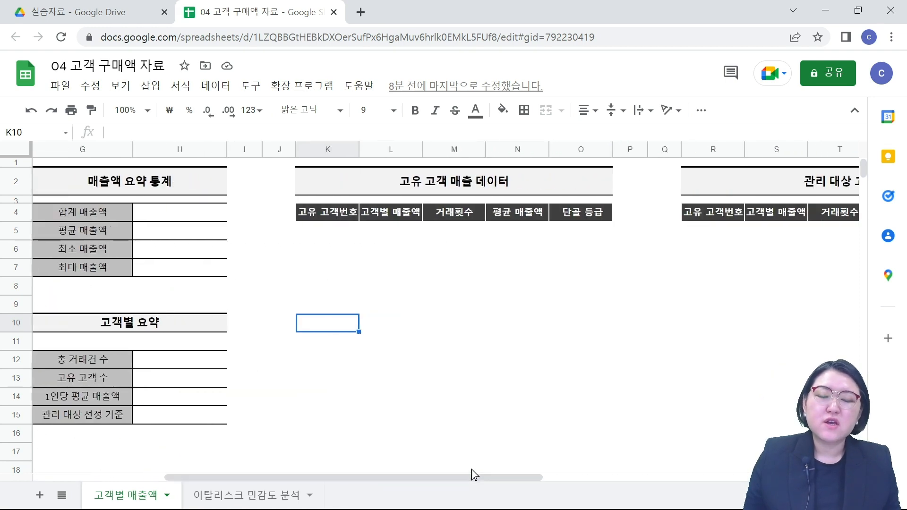
pyautogui.click(314, 150)
pyautogui.moveTo(314, 150); pyautogui.dragTo(594, 147)
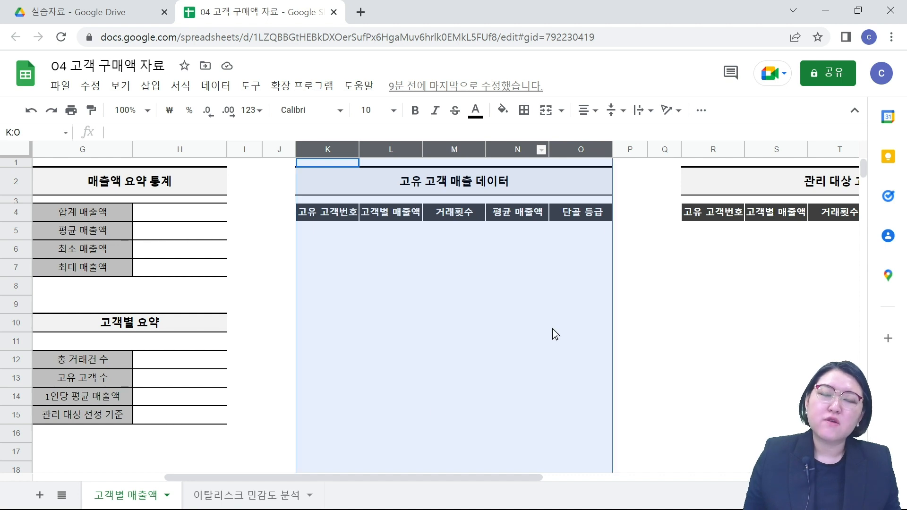
pyautogui.click(655, 302)
pyautogui.moveTo(515, 472); pyautogui.dragTo(649, 435)
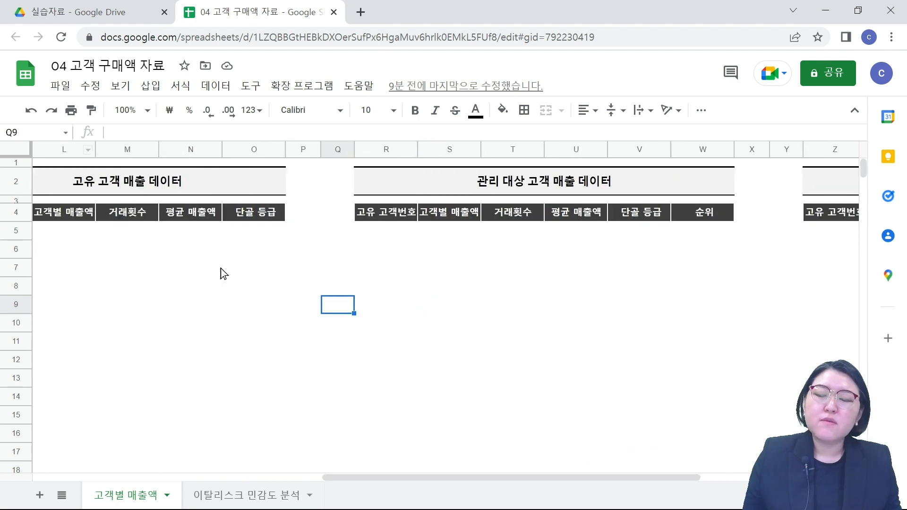
pyautogui.moveTo(378, 148); pyautogui.dragTo(723, 137)
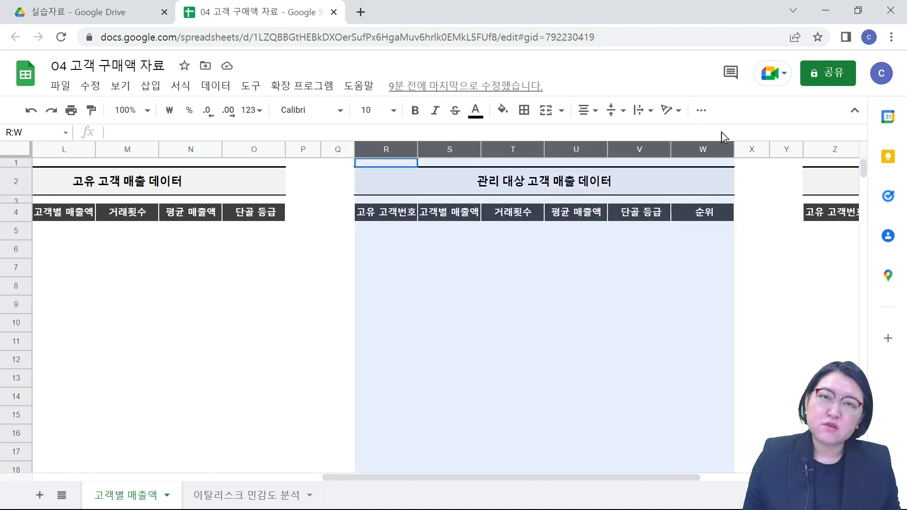
pyautogui.moveTo(540, 477); pyautogui.dragTo(702, 436)
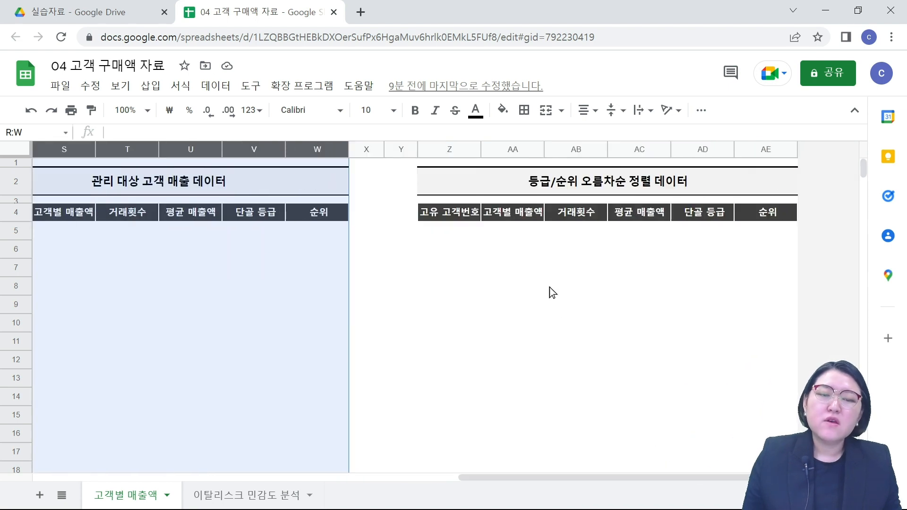
pyautogui.click(447, 268)
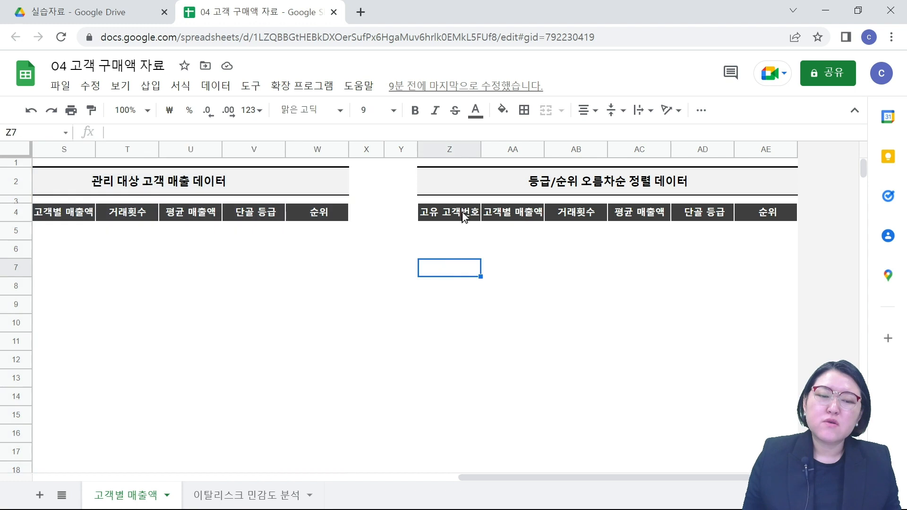
pyautogui.moveTo(450, 145); pyautogui.dragTo(771, 128)
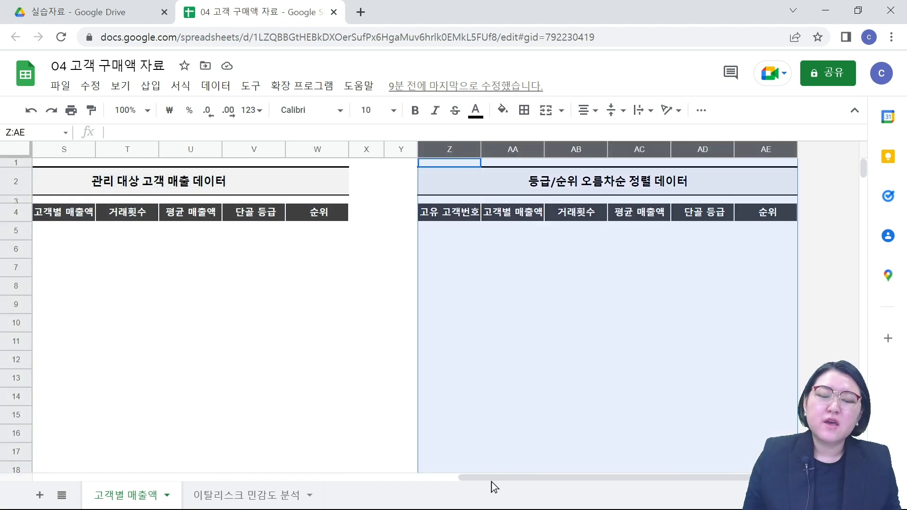
pyautogui.moveTo(493, 476); pyautogui.dragTo(127, 505)
pyautogui.click(457, 302)
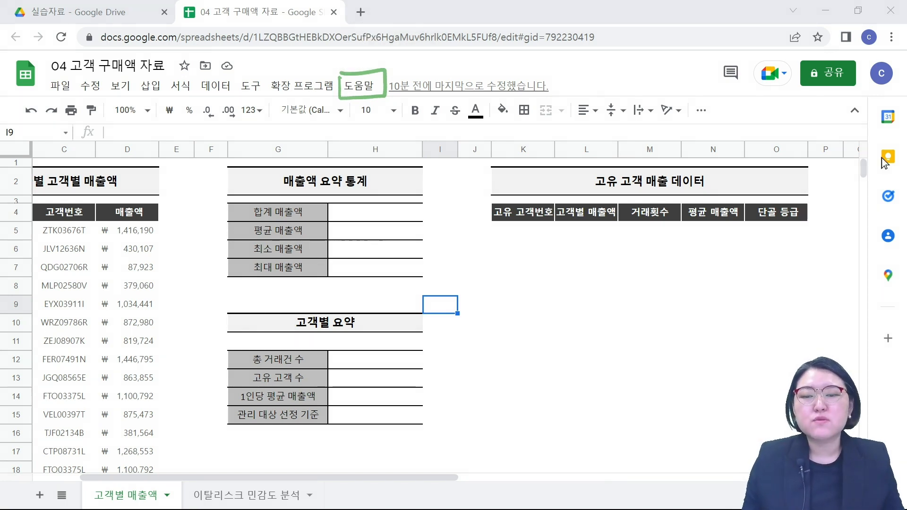
# - Open the online function list for Google Sheets and read the VLOOKUP entry's name, syntax and description
pyautogui.click(352, 83)
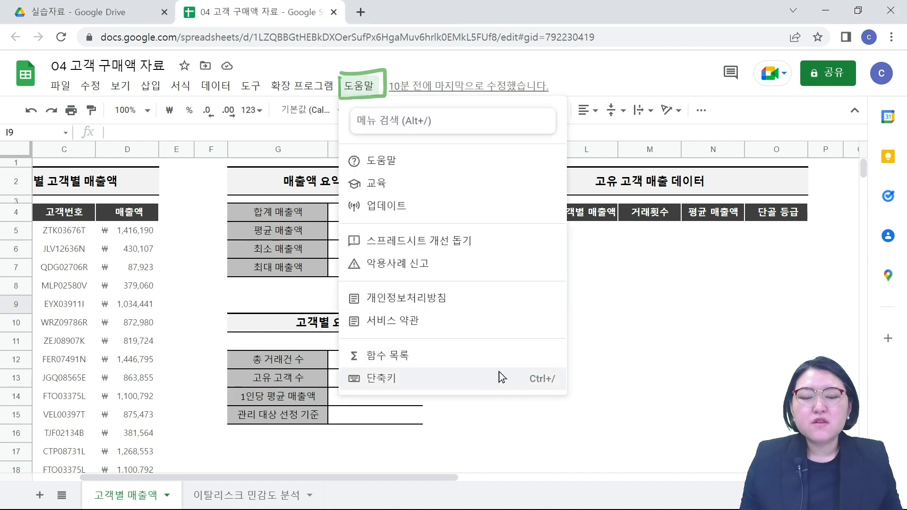
pyautogui.click(428, 360)
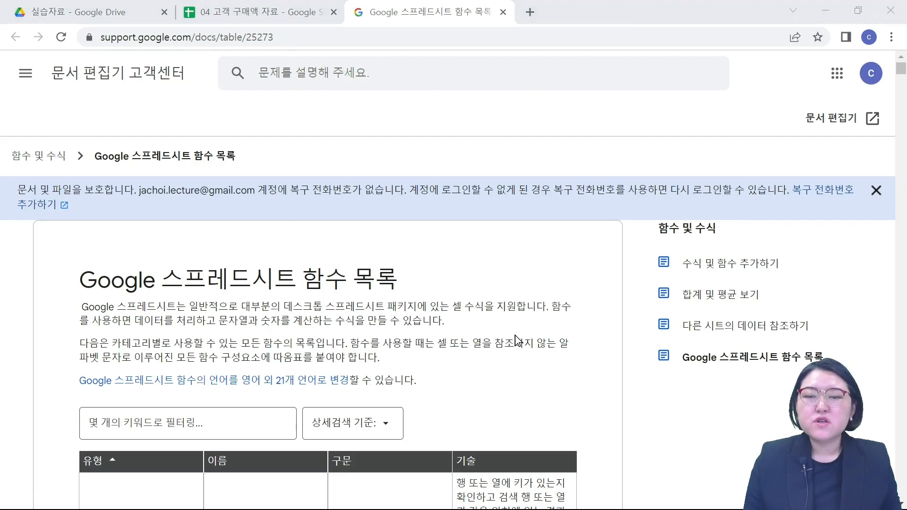
pyautogui.scroll(-1, 525, 330)
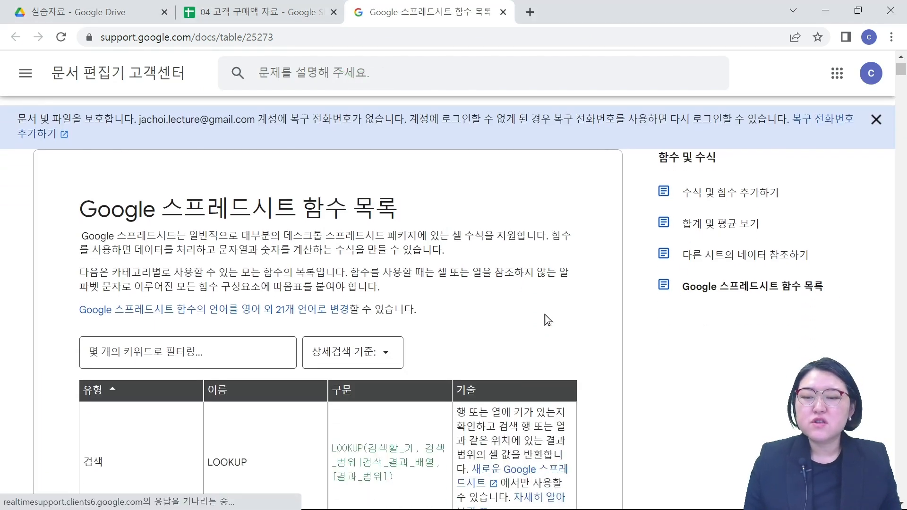
pyautogui.scroll(-6, 547, 312)
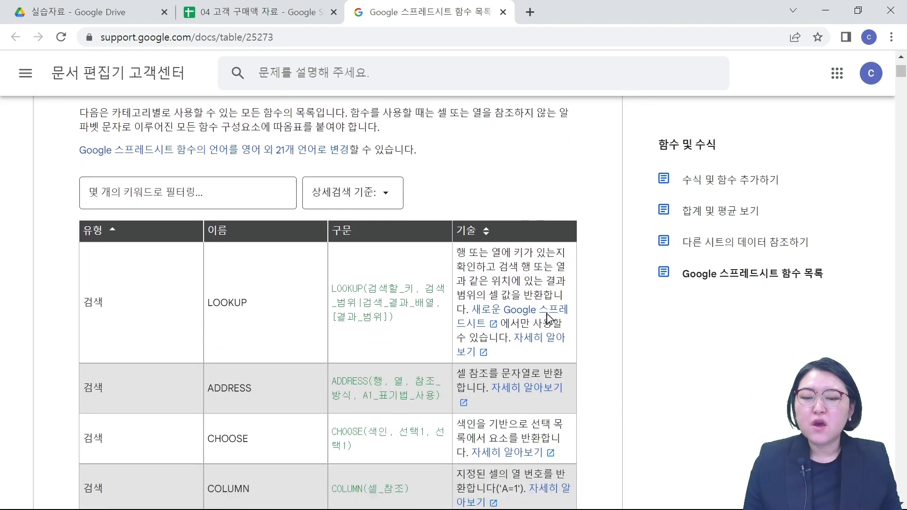
pyautogui.scroll(-7, 603, 336)
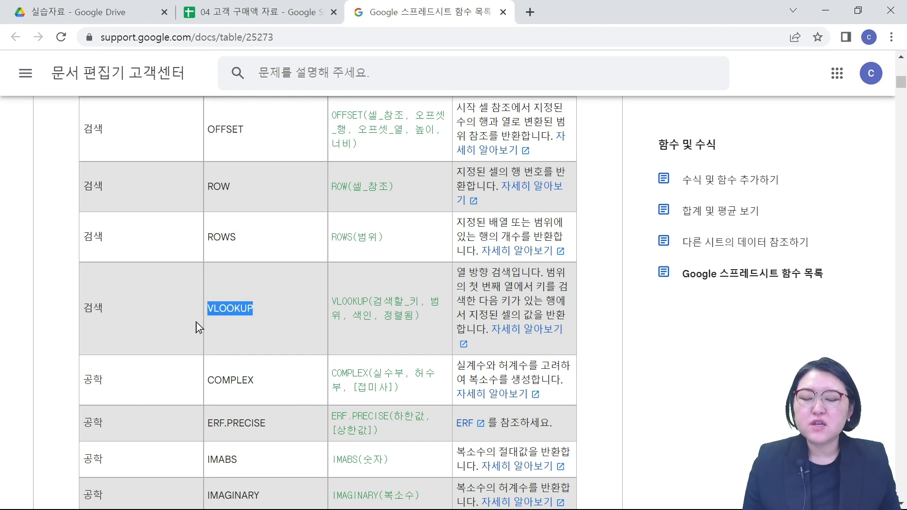
pyautogui.moveTo(440, 318); pyautogui.dragTo(321, 305)
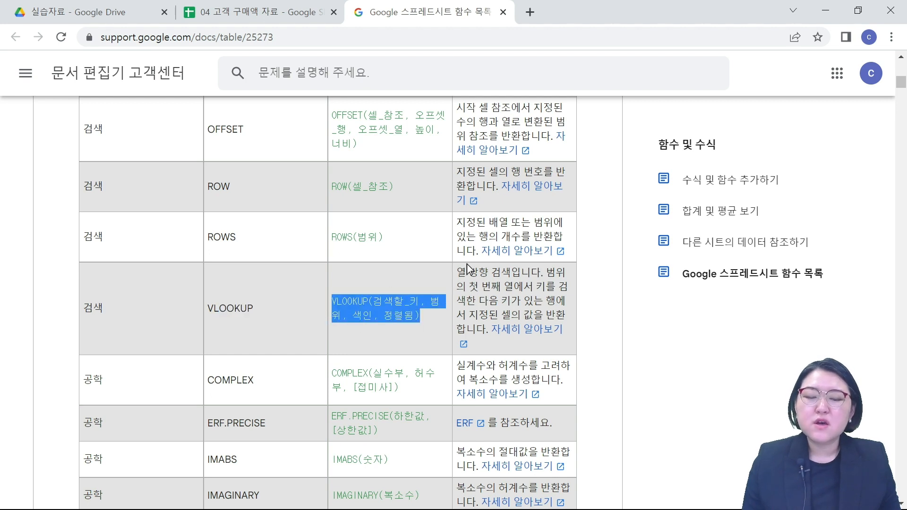
pyautogui.moveTo(479, 287); pyautogui.dragTo(542, 302)
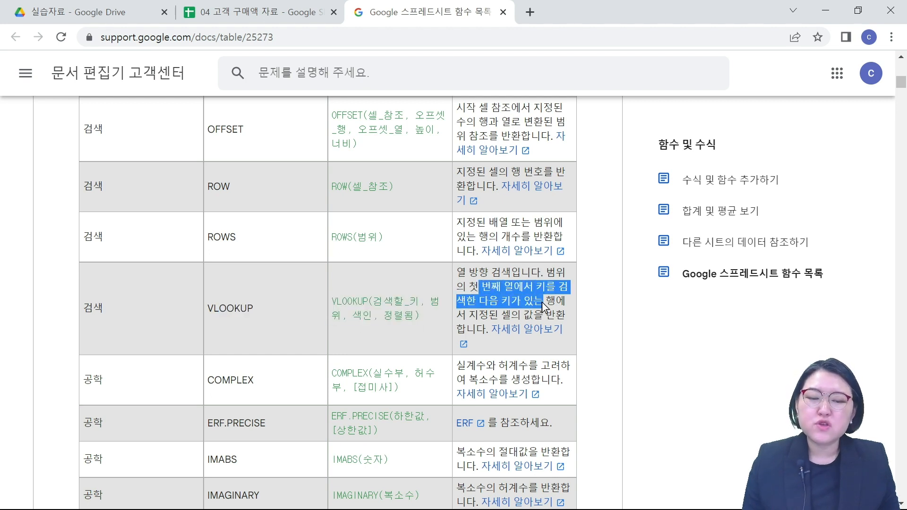
pyautogui.click(605, 303)
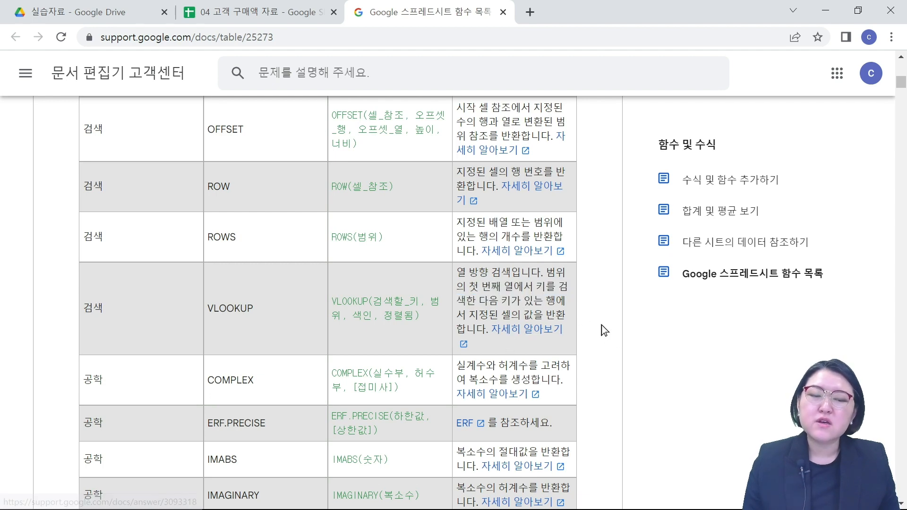
# - Browse the engineering and financial functions in the list and return to the keyword filter above the table
pyautogui.scroll(-2, 611, 322)
pyautogui.scroll(-15, 611, 323)
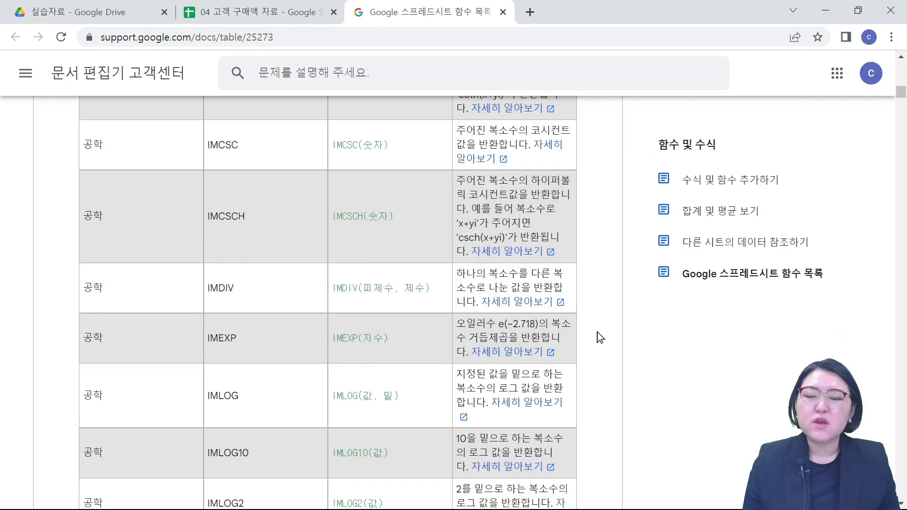
pyautogui.scroll(-20, 597, 332)
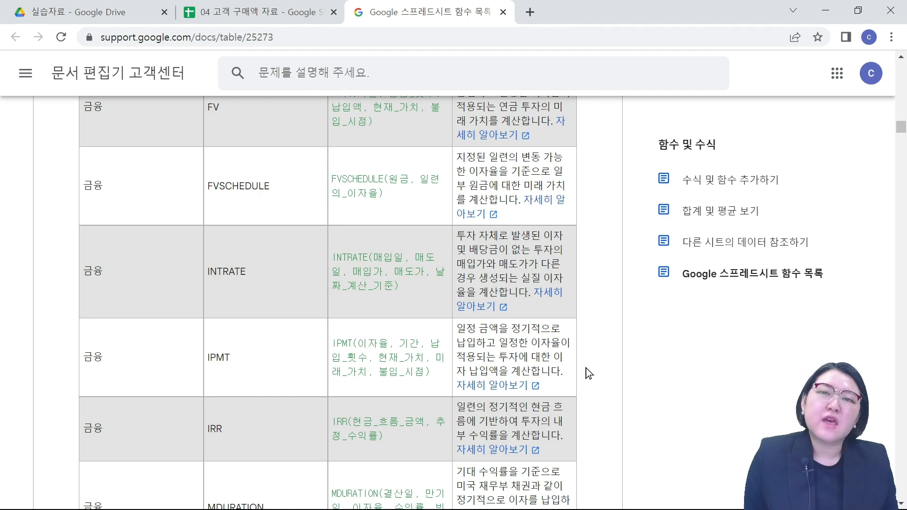
pyautogui.scroll(10, 590, 374)
pyautogui.scroll(15, 588, 373)
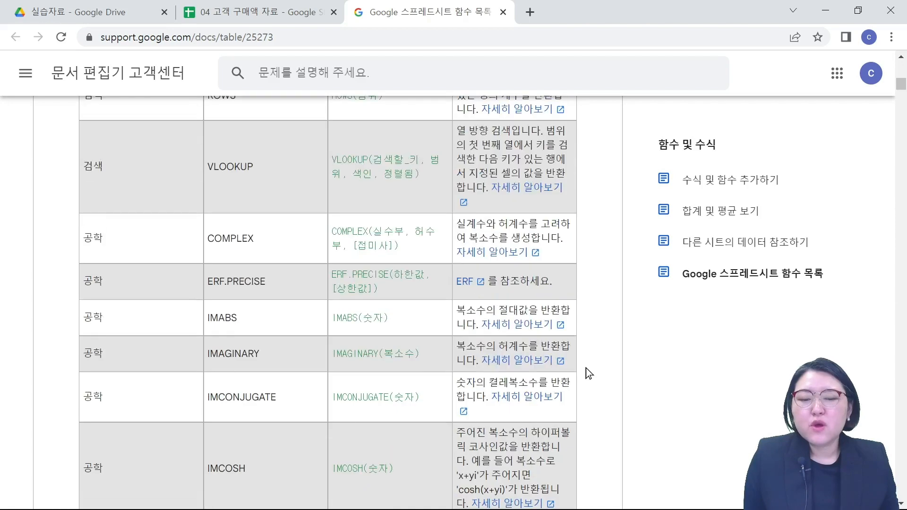
pyautogui.scroll(15, 586, 369)
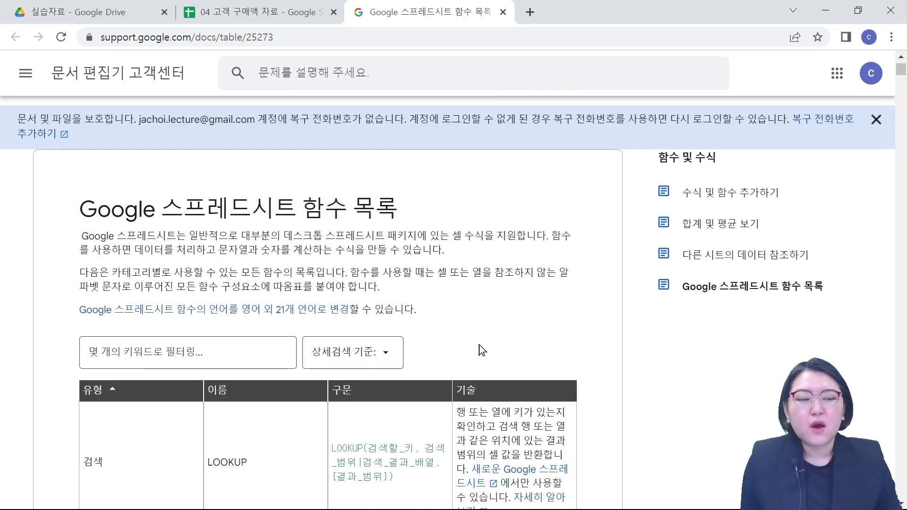
pyautogui.moveTo(77, 336)
pyautogui.mouseDown()
pyautogui.moveTo(287, 368)
pyautogui.moveTo(415, 330)
pyautogui.mouseUp()
pyautogui.moveTo(150, 330); pyautogui.dragTo(70, 326)
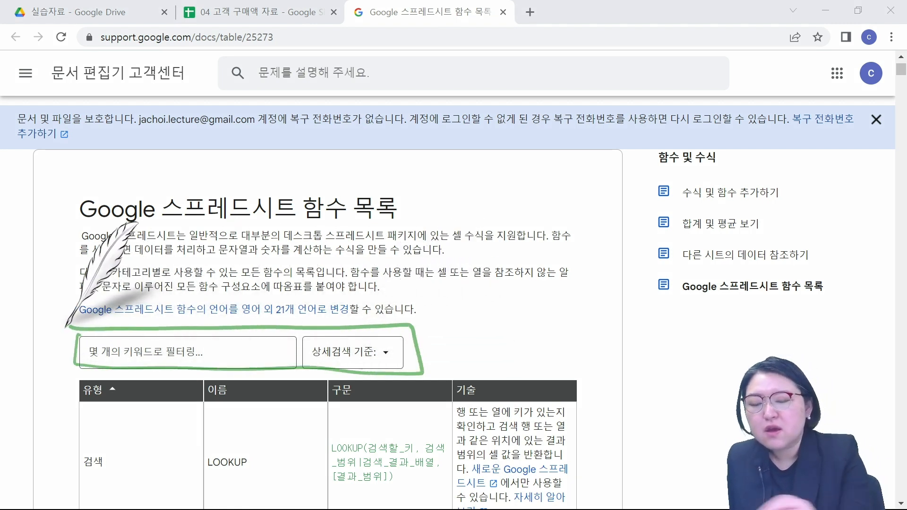
pyautogui.moveTo(289, 371)
pyautogui.mouseDown()
pyautogui.moveTo(286, 416)
pyautogui.moveTo(299, 433)
pyautogui.mouseUp()
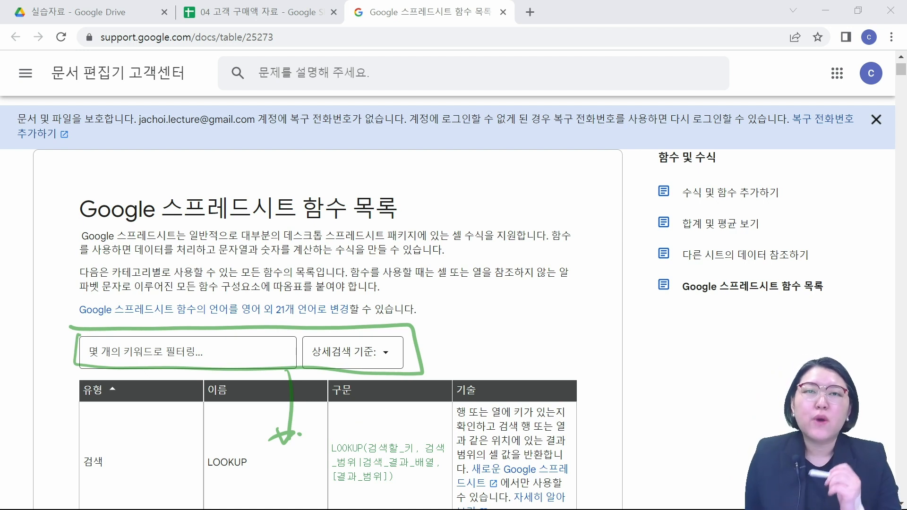
pyautogui.press('Escape')
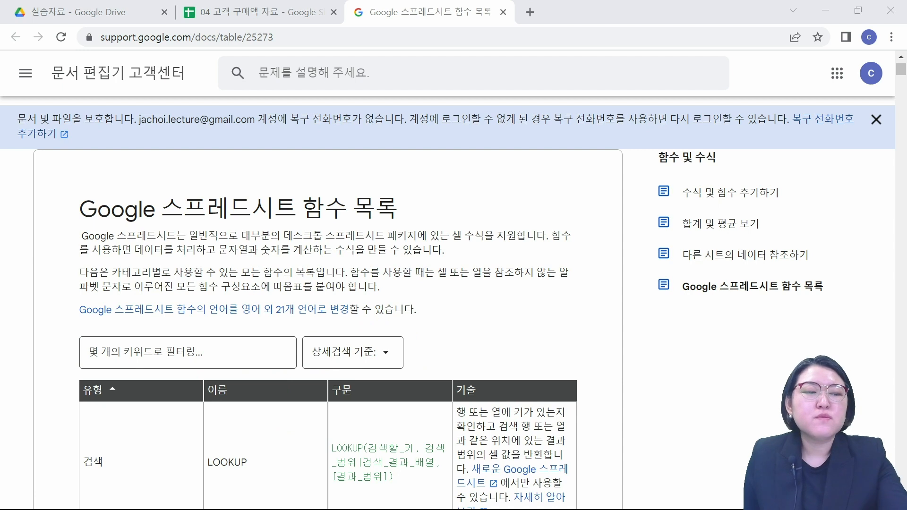
pyautogui.scroll(-1, 517, 291)
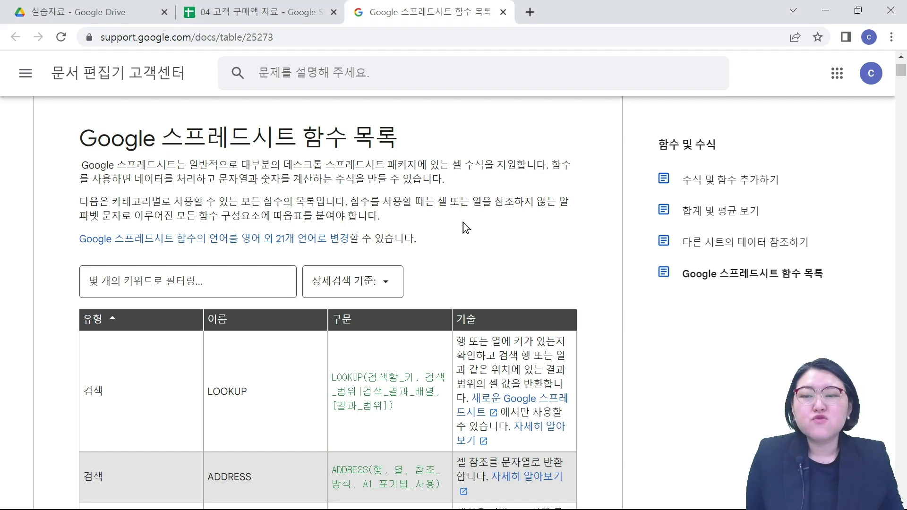
# - Switch back to the 04 고객 구매액 자료 spreadsheet and select cell H4 for 합계 매출액
pyautogui.click(255, 12)
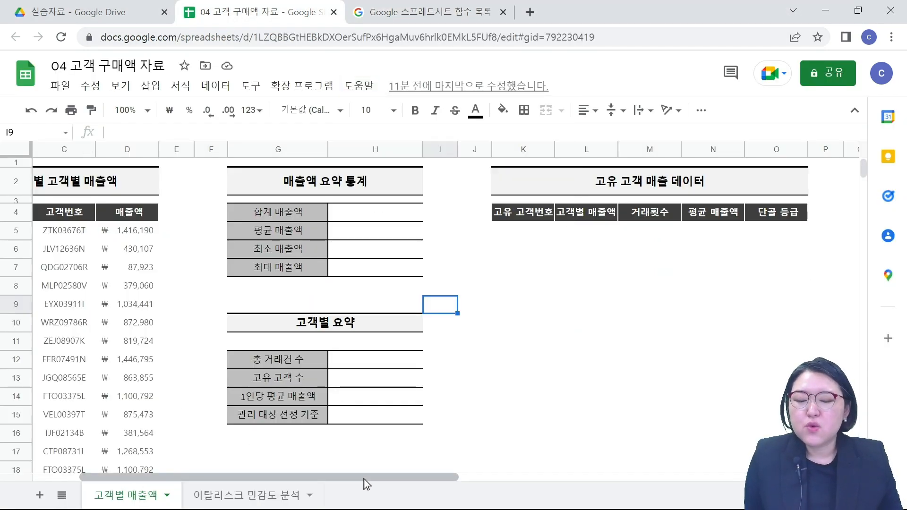
pyautogui.moveTo(363, 479); pyautogui.dragTo(283, 498)
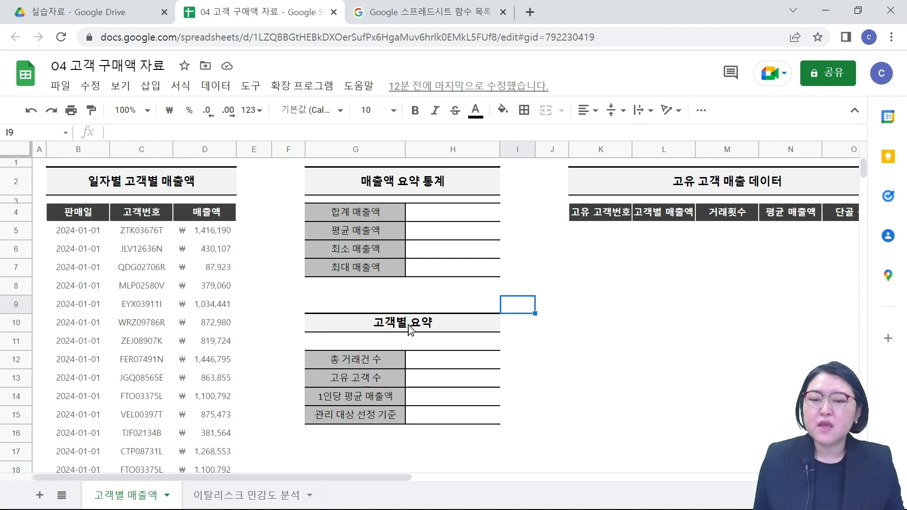
pyautogui.click(437, 212)
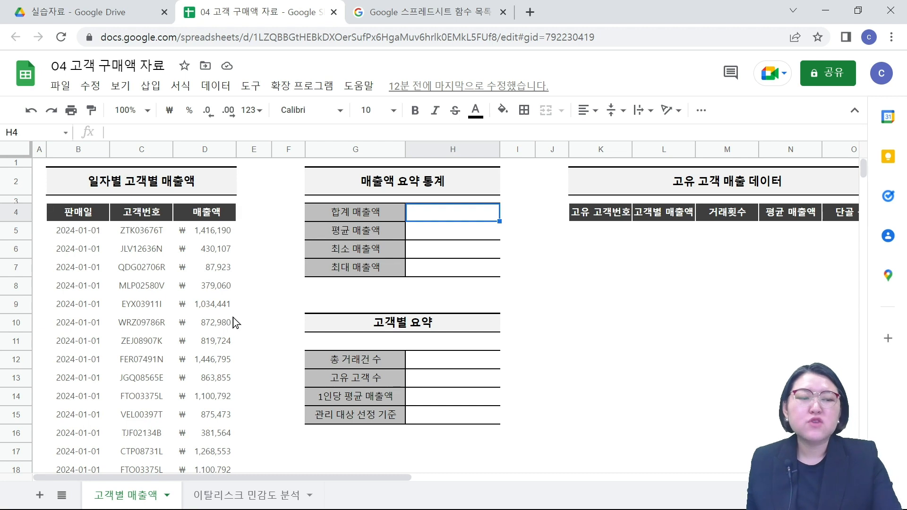
pyautogui.moveTo(73, 205)
pyautogui.mouseDown()
pyautogui.moveTo(47, 293)
pyautogui.moveTo(87, 271)
pyautogui.mouseUp()
pyautogui.moveTo(168, 213)
pyautogui.mouseDown()
pyautogui.moveTo(141, 195)
pyautogui.moveTo(166, 238)
pyautogui.mouseUp()
pyautogui.moveTo(246, 279)
pyautogui.mouseDown()
pyautogui.moveTo(193, 299)
pyautogui.moveTo(235, 283)
pyautogui.mouseUp()
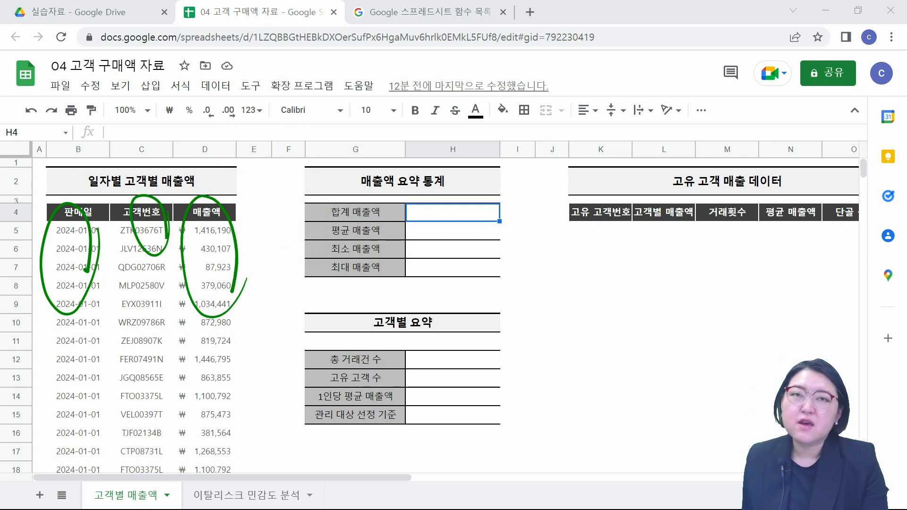
pyautogui.press('Escape')
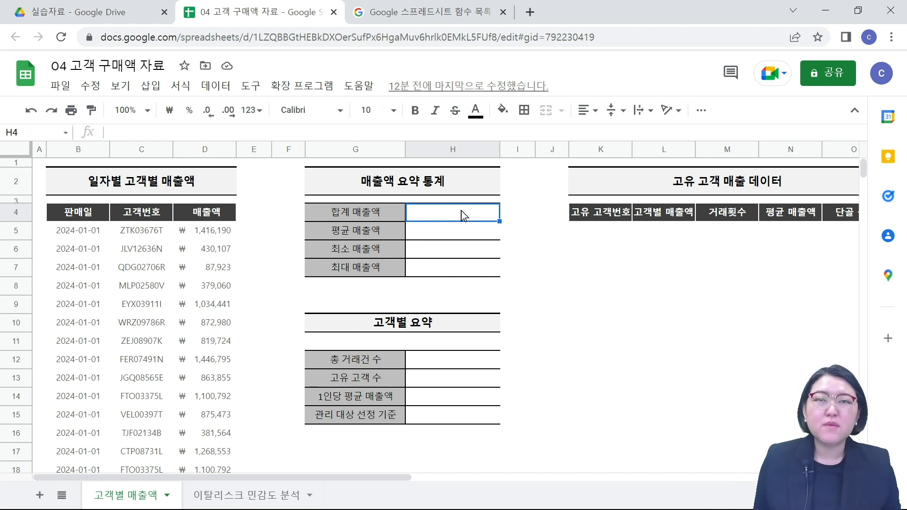
# - Calculate 합계 매출액 in cell H4 with the formula =SUM(D5:D13398)
pyautogui.write('=')
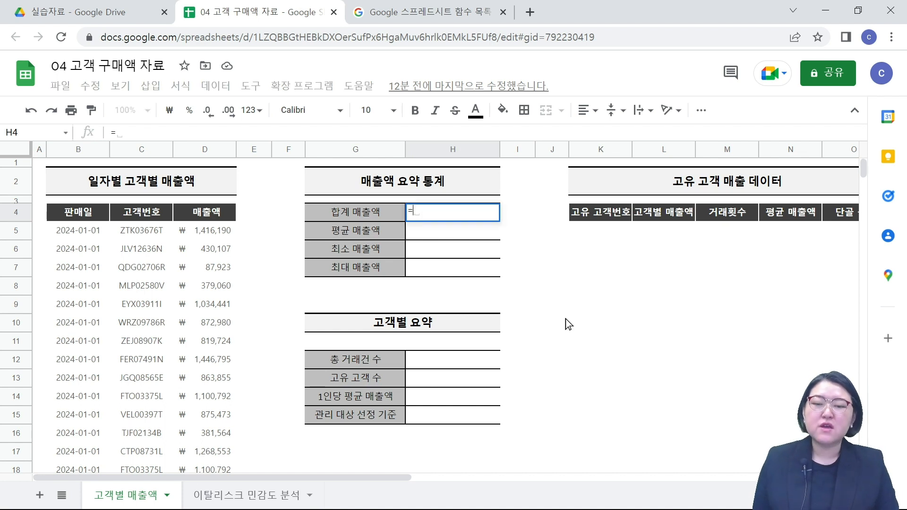
pyautogui.write('ㄴ')
pyautogui.press('BackSpace')
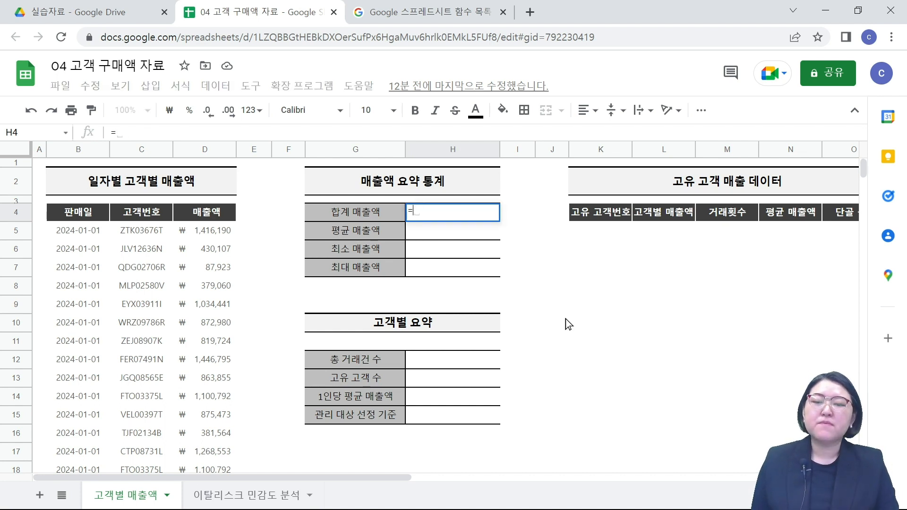
pyautogui.write('SUM')
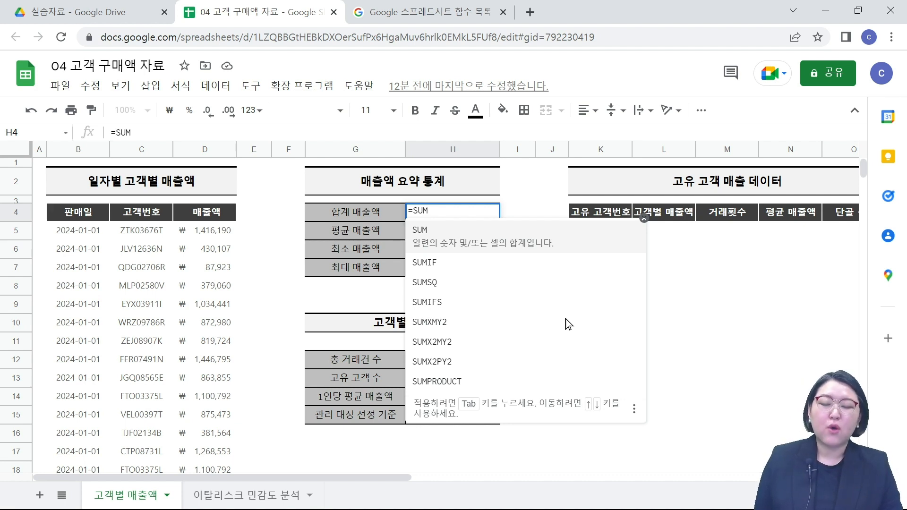
pyautogui.write('(')
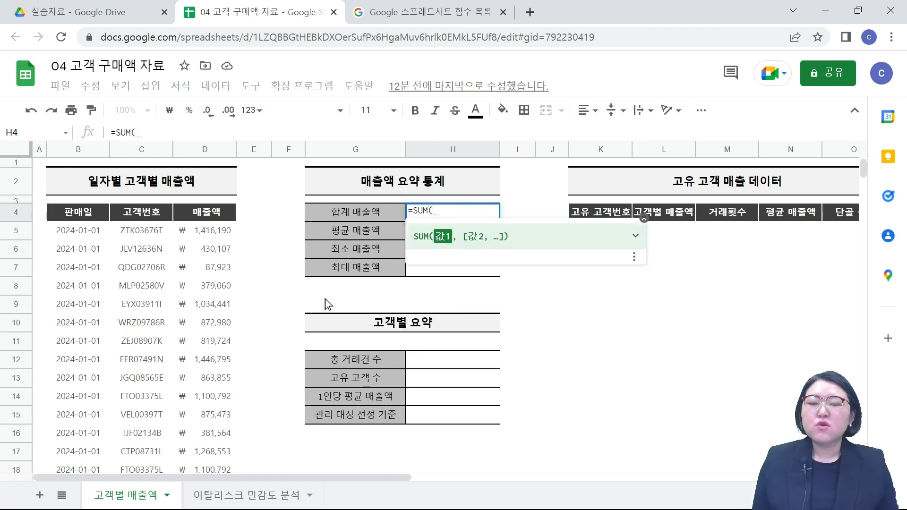
pyautogui.click(206, 232)
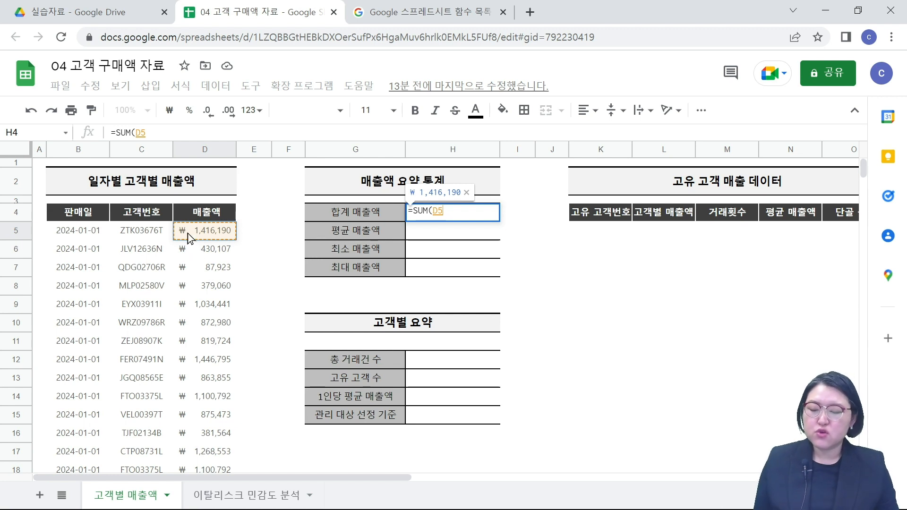
pyautogui.hotkey('ctrl', 'shift', 'Down')
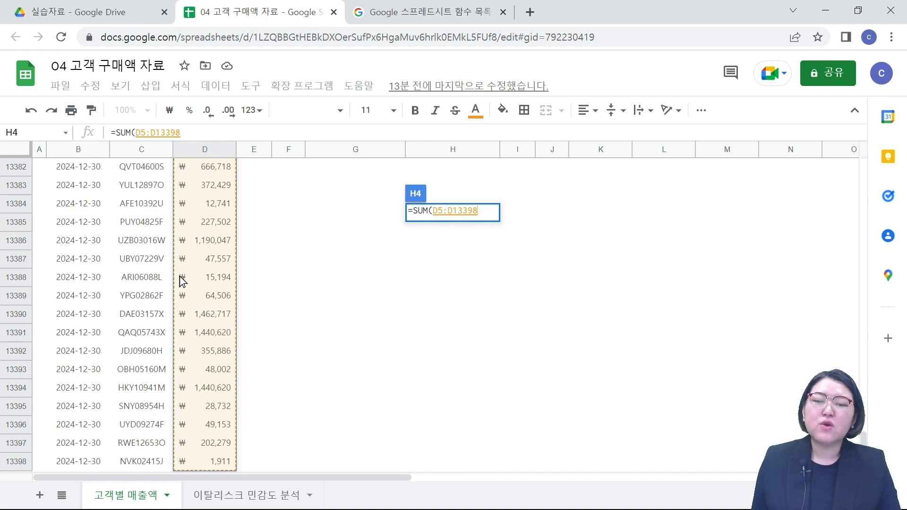
pyautogui.write(')')
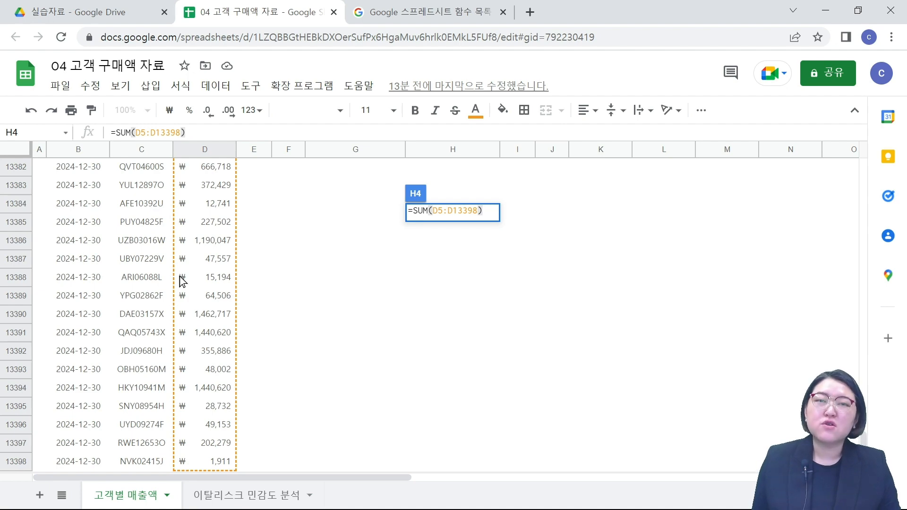
pyautogui.press('Return')
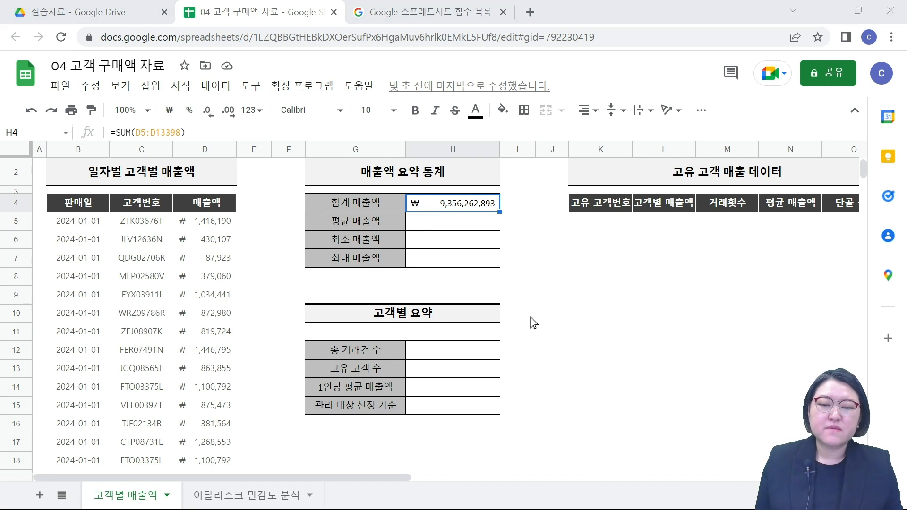
pyautogui.press('Return')
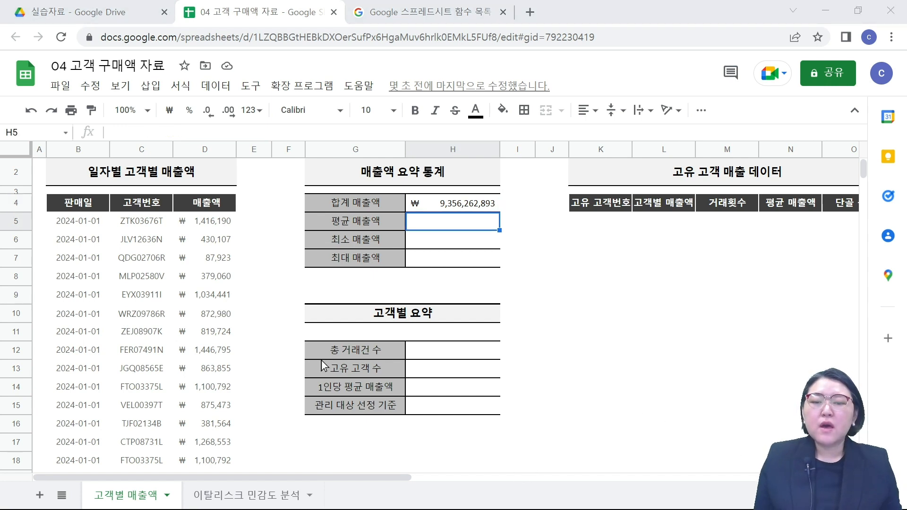
pyautogui.click(480, 206)
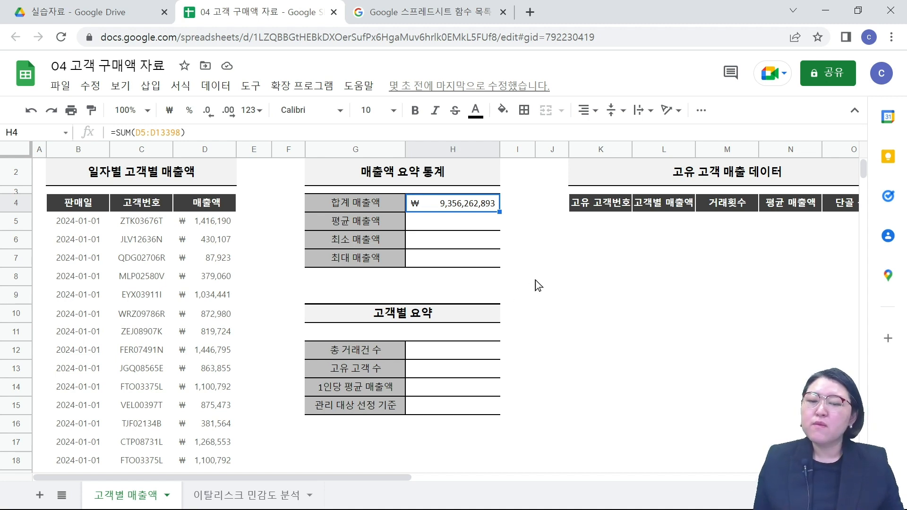
# - Examine the available commands for defining a named range, starting from the first 매출액 value in D5
pyautogui.click(542, 296)
pyautogui.click(214, 223)
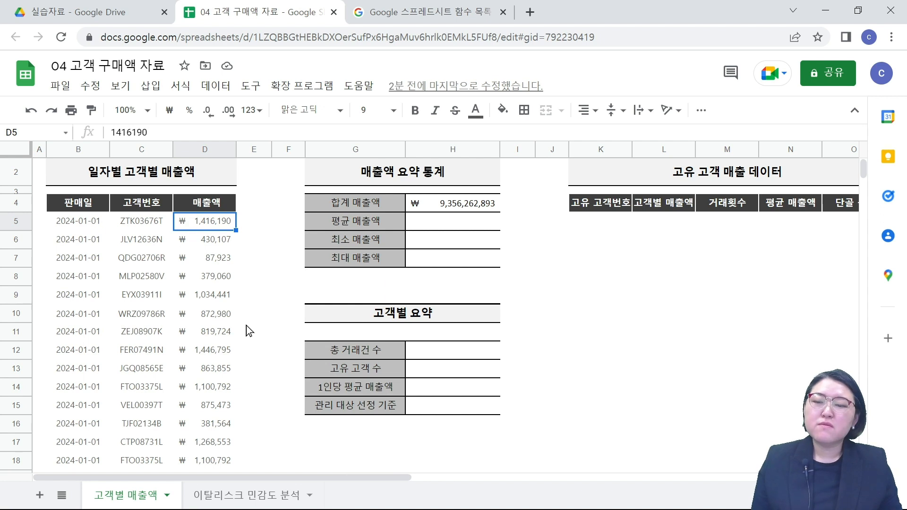
pyautogui.click(215, 86)
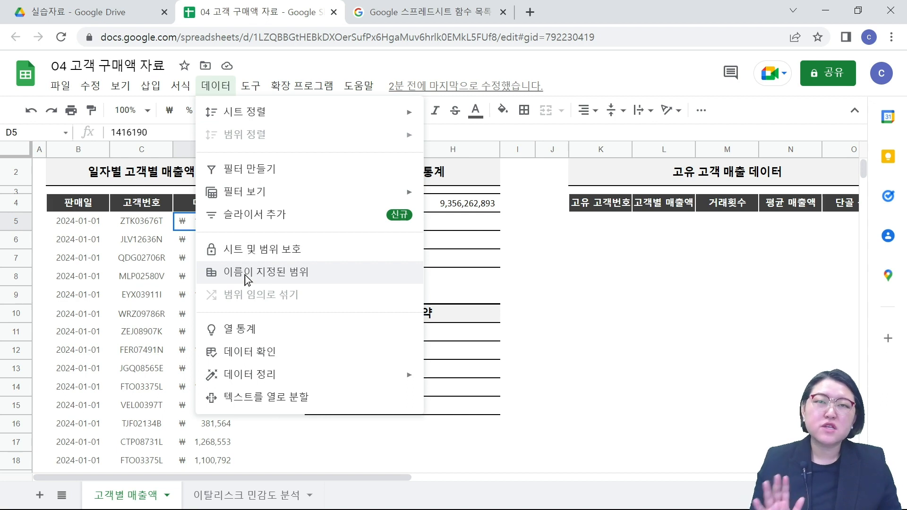
pyautogui.click(271, 429)
pyautogui.click(192, 222)
pyautogui.rightClick(192, 222)
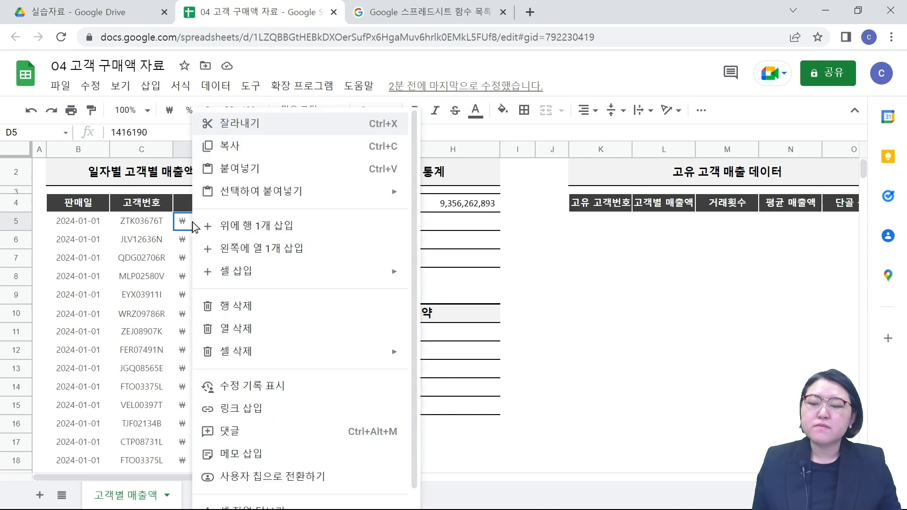
pyautogui.scroll(-1, 284, 293)
pyautogui.moveTo(331, 497)
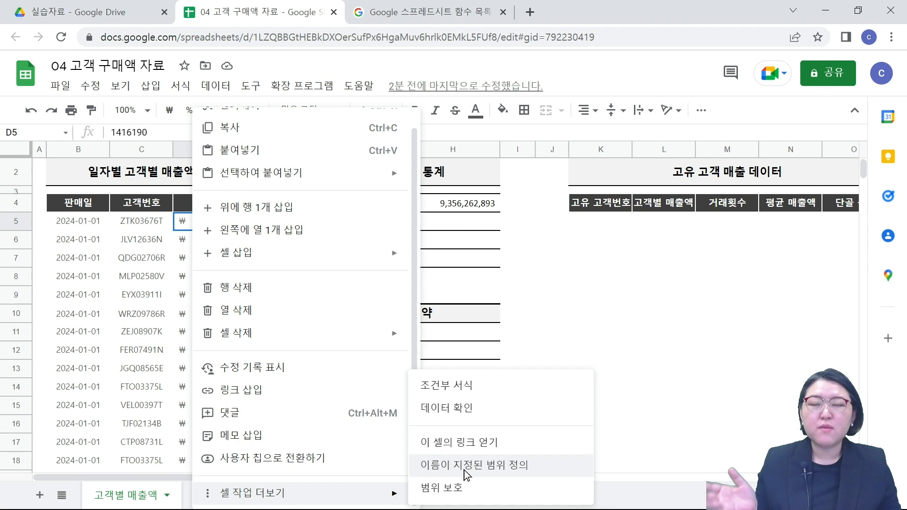
pyautogui.click(142, 332)
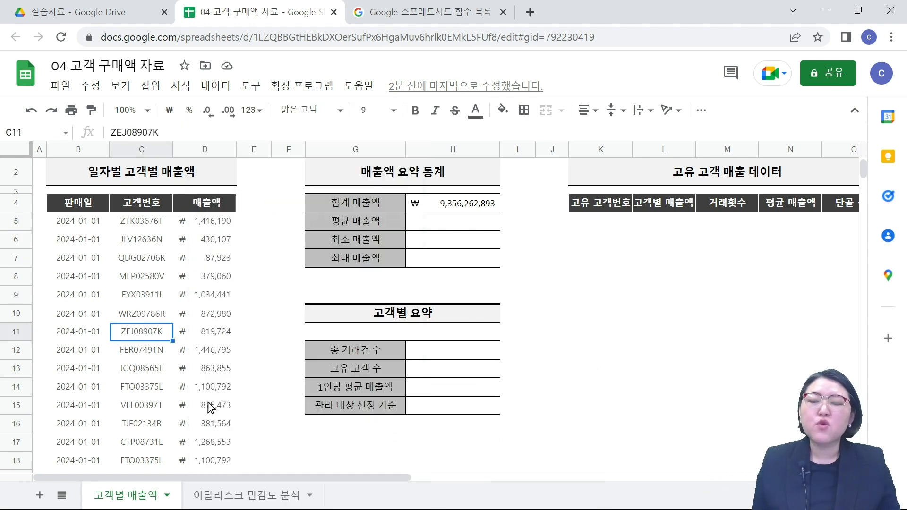
pyautogui.click(209, 225)
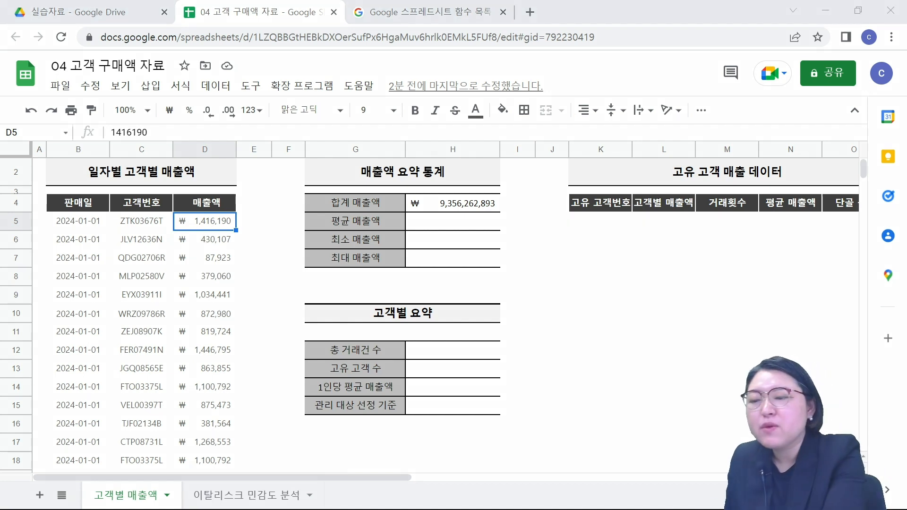
pyautogui.moveTo(2, 117)
pyautogui.mouseDown()
pyautogui.moveTo(43, 141)
pyautogui.moveTo(68, 122)
pyautogui.moveTo(5, 118)
pyautogui.moveTo(49, 100)
pyautogui.mouseUp()
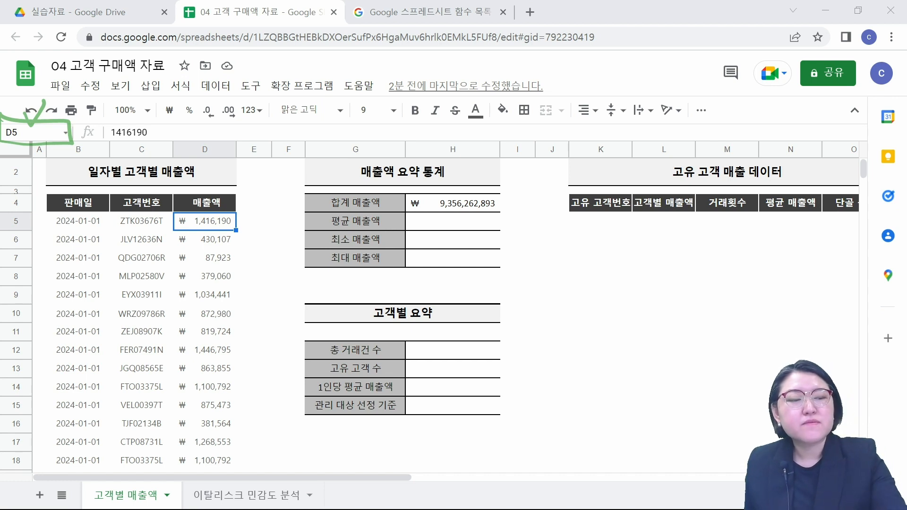
pyautogui.press('Escape')
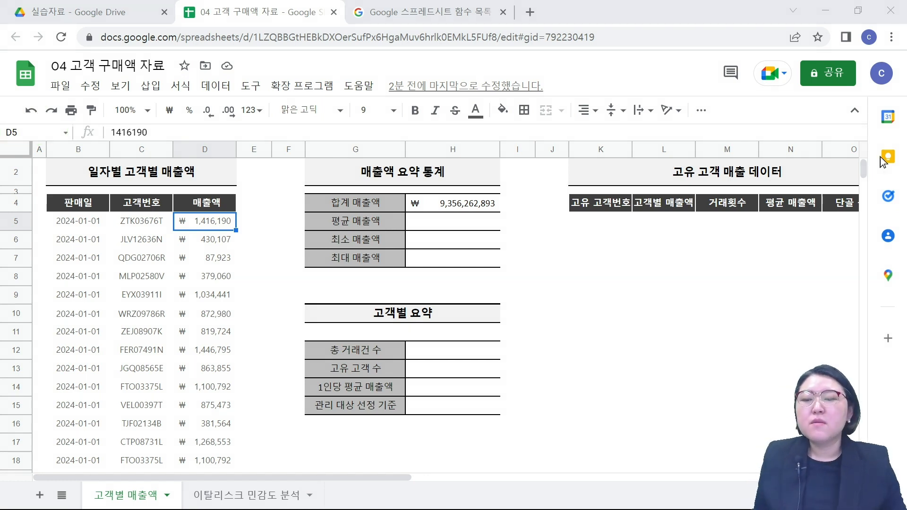
# - Select the sales amounts in D5:D13398 and name the range 매출액
pyautogui.click(203, 227)
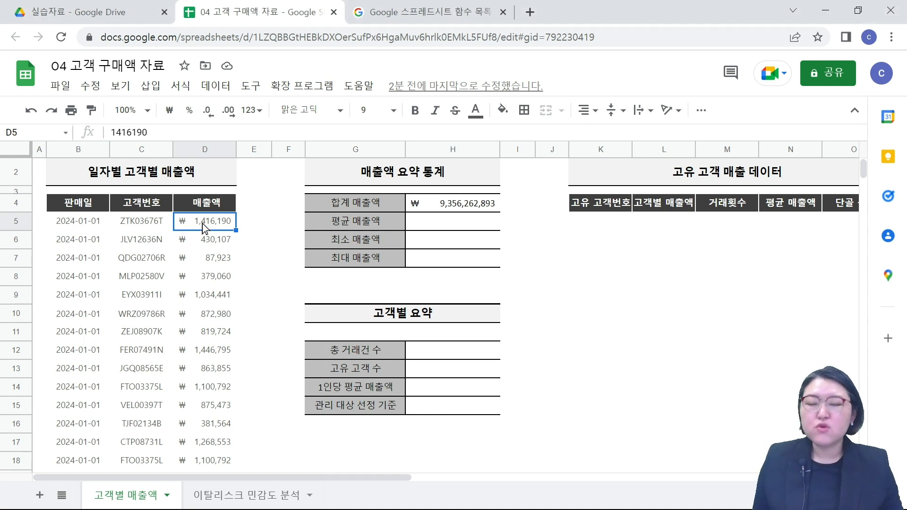
pyautogui.hotkey('ctrl', 'shift', 'Down')
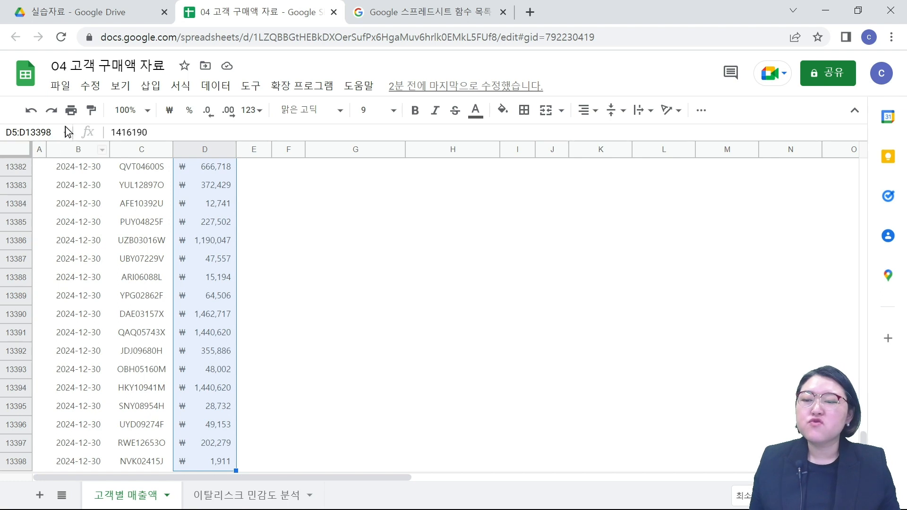
pyautogui.moveTo(52, 131); pyautogui.dragTo(2, 130)
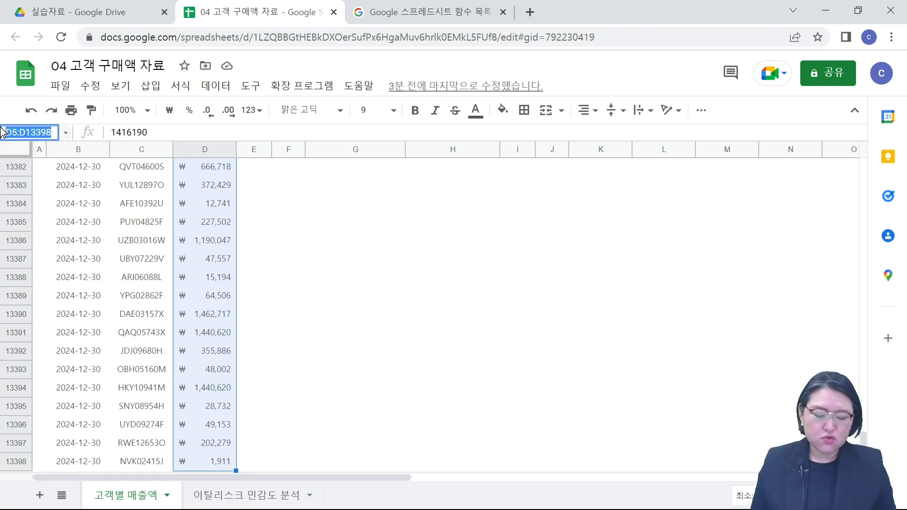
pyautogui.press('BackSpace')
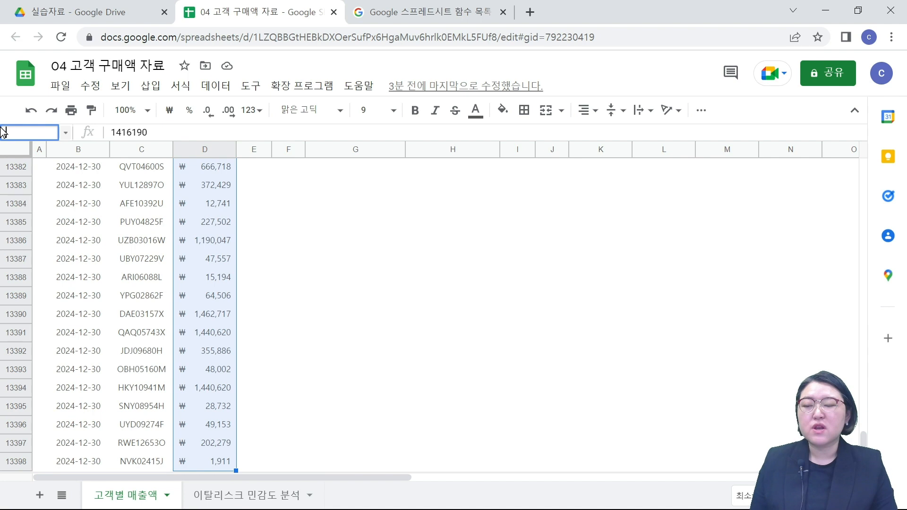
pyautogui.write('매출액')
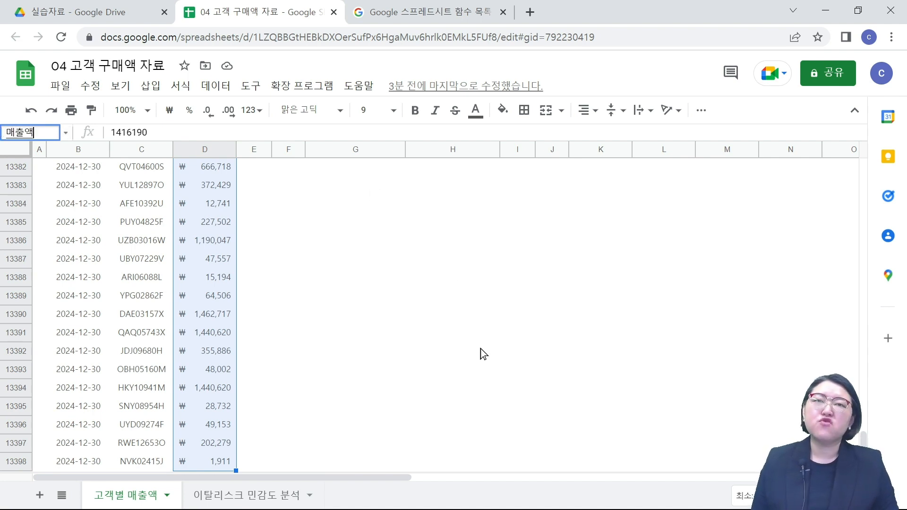
pyautogui.press('Return')
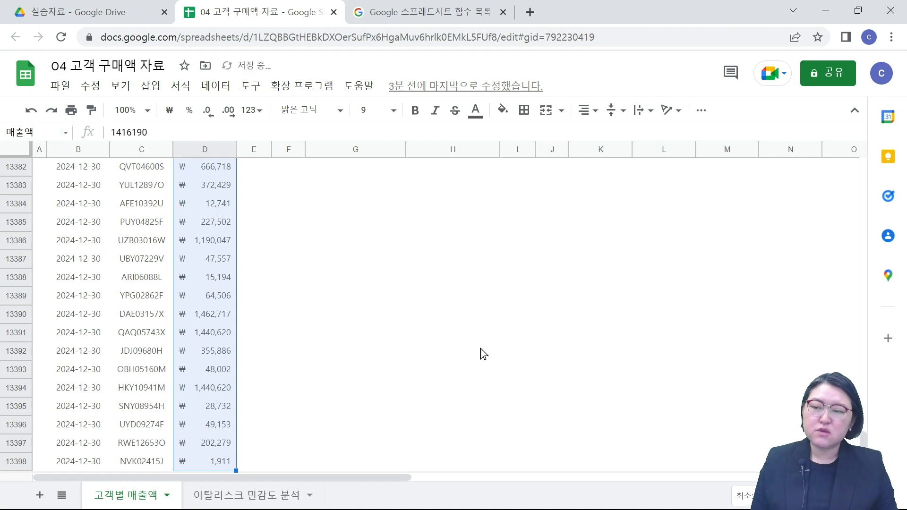
# - Return to the start of the 매출액 column and open the list of named ranges to check the defined range
pyautogui.click(226, 282)
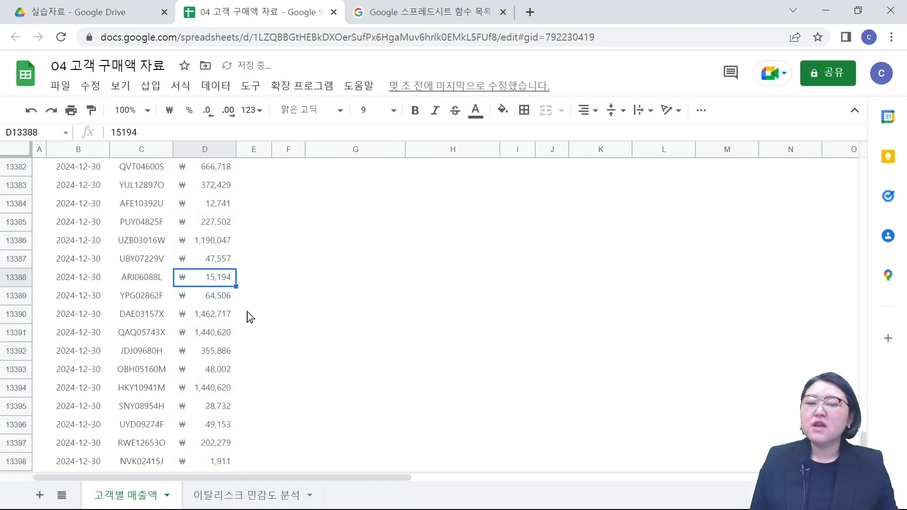
pyautogui.hotkey('ctrl', 'Up')
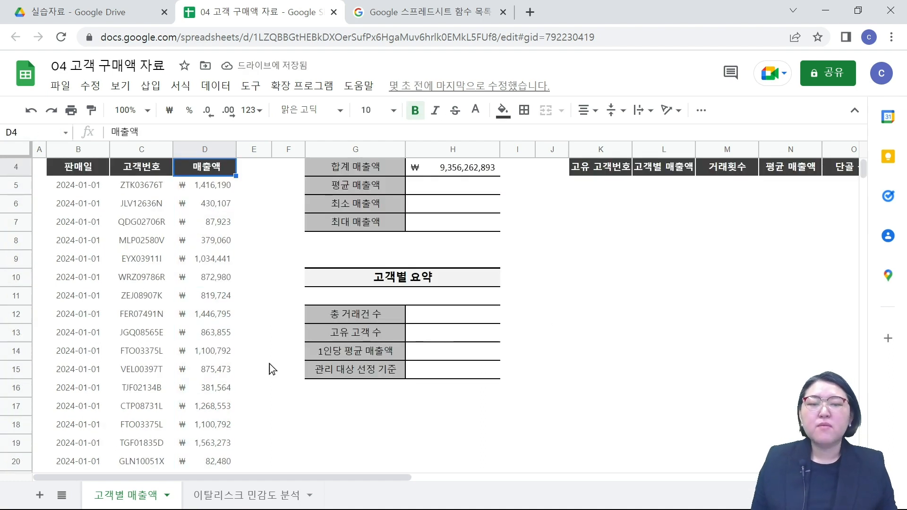
pyautogui.press('Down')
pyautogui.press('Down')
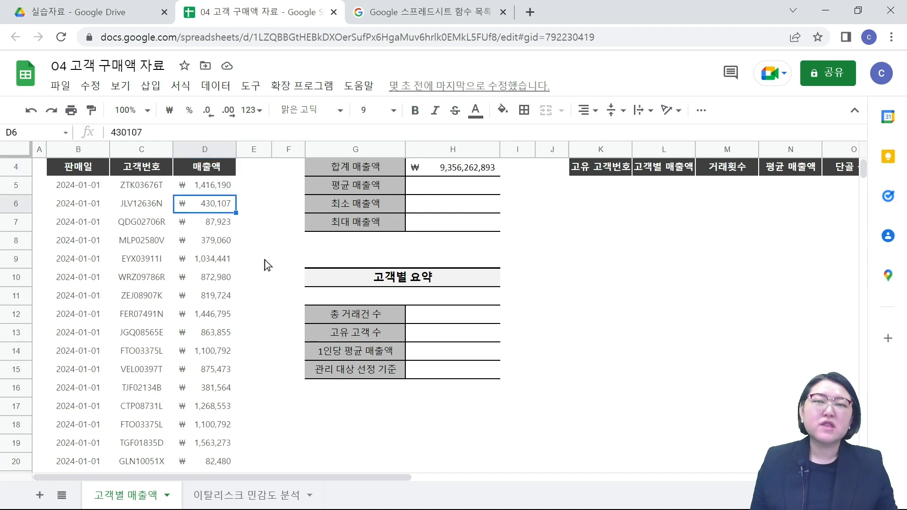
pyautogui.click(215, 86)
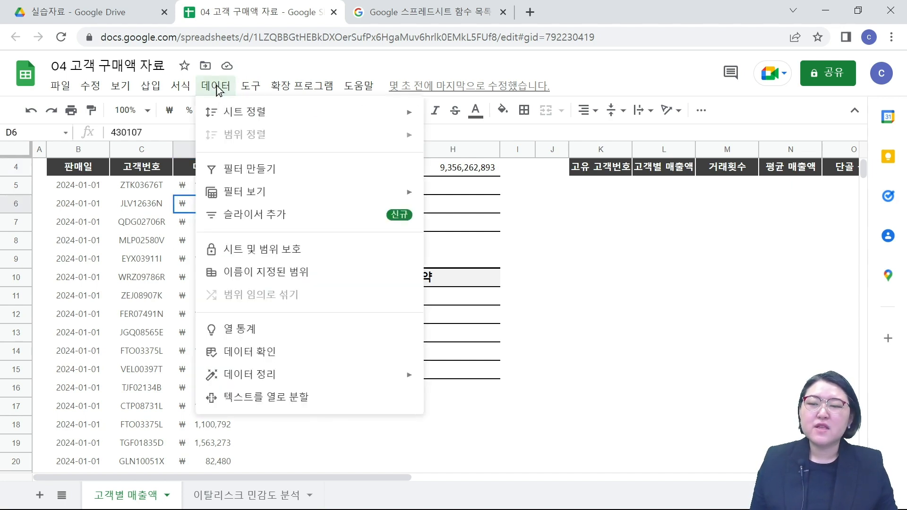
pyautogui.click(246, 279)
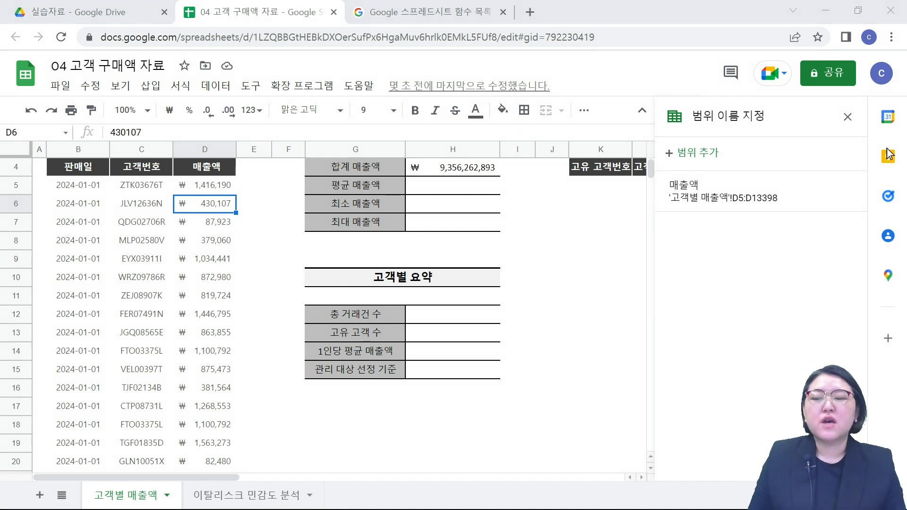
# - Calculate 평균 매출액 in cell H5 with the formula =AVERAGE(매출액)
pyautogui.click(457, 191)
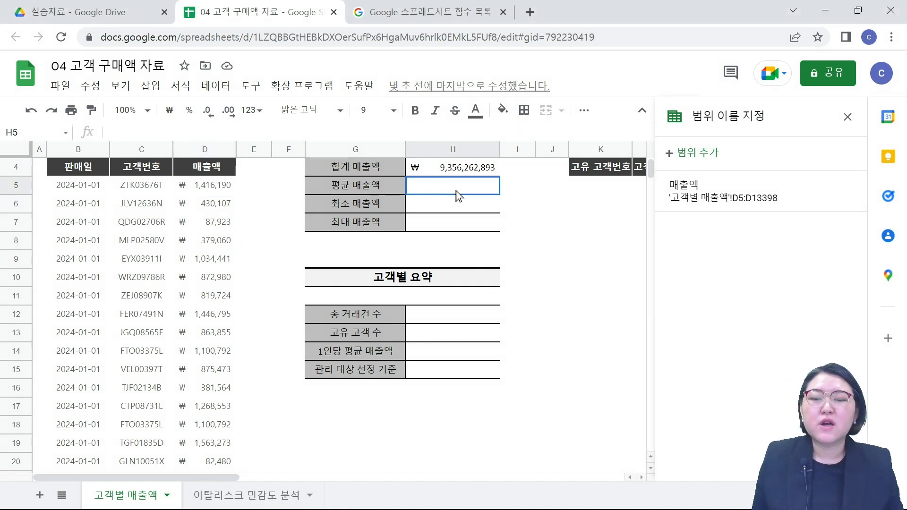
pyautogui.scroll(1, 472, 255)
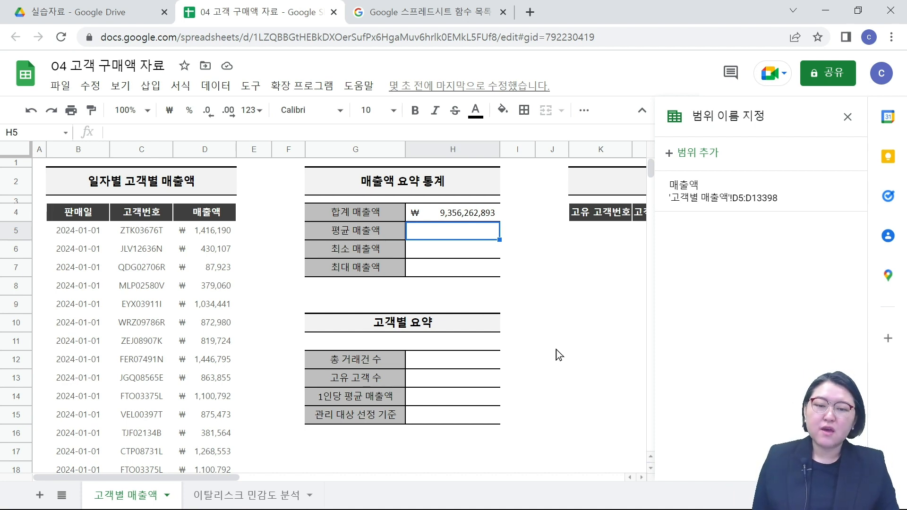
pyautogui.write('=')
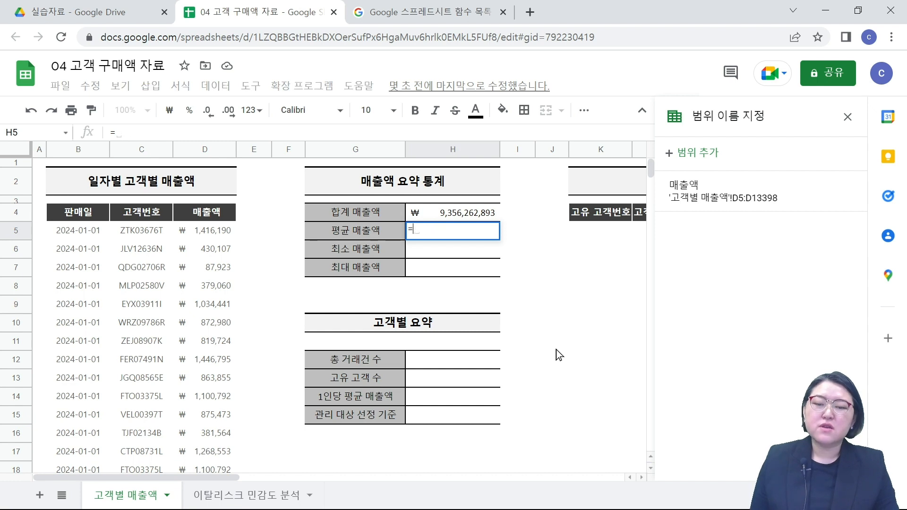
pyautogui.write('AVER')
pyautogui.press('Tab')
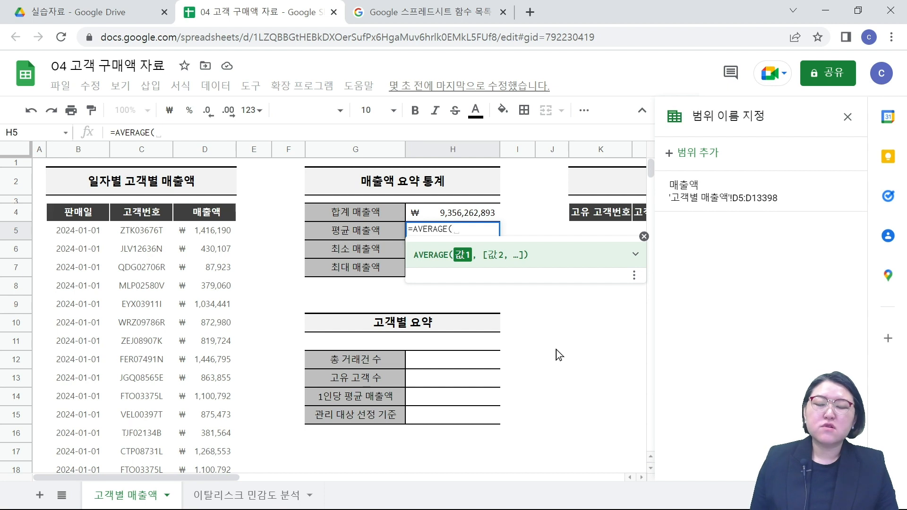
pyautogui.write('매')
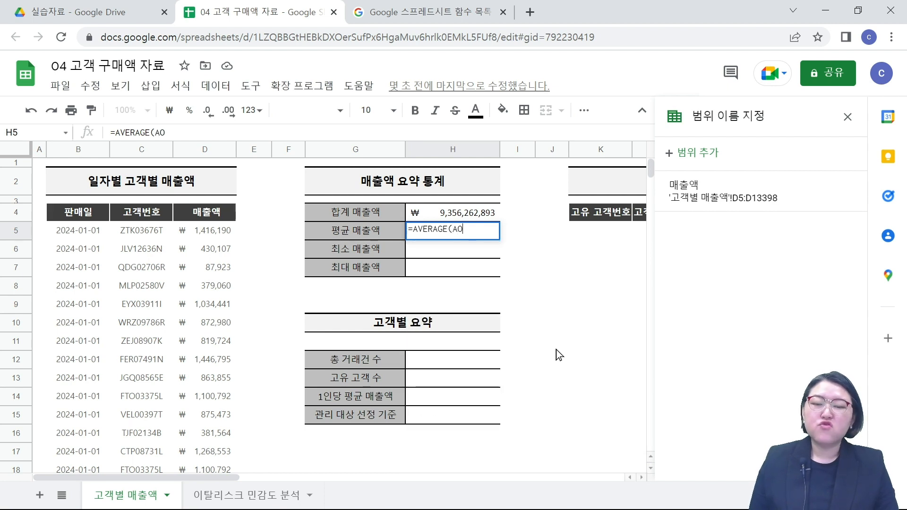
pyautogui.press('Tab')
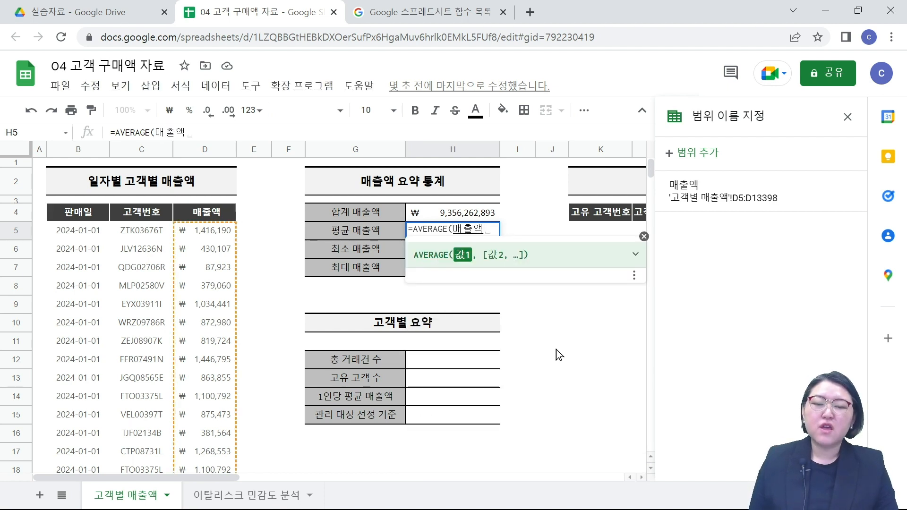
pyautogui.write(')')
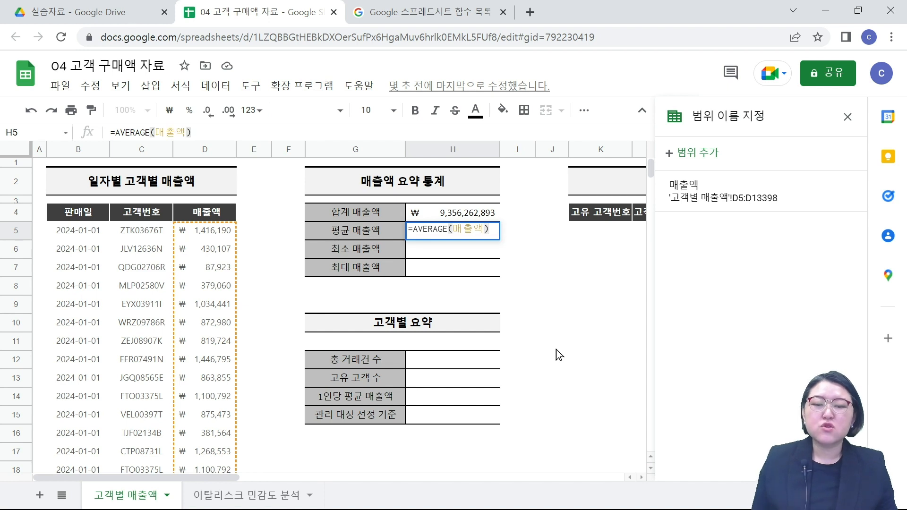
pyautogui.press('Return')
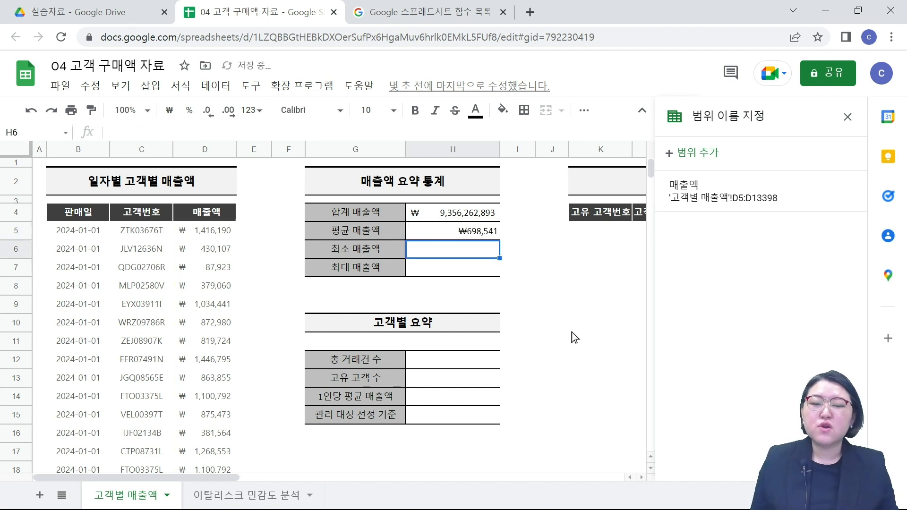
pyautogui.click(446, 229)
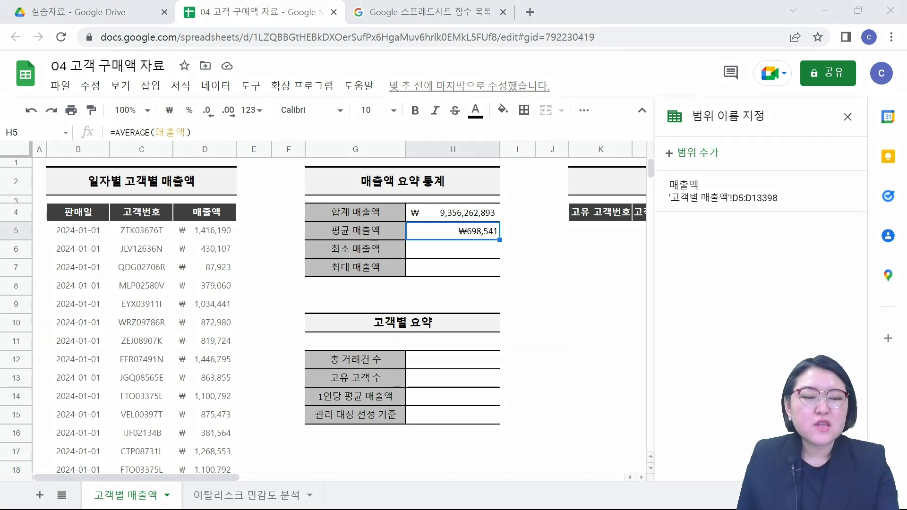
pyautogui.moveTo(204, 316); pyautogui.dragTo(217, 351)
pyautogui.moveTo(204, 318)
pyautogui.mouseDown()
pyautogui.moveTo(226, 330)
pyautogui.moveTo(218, 351)
pyautogui.mouseUp()
pyautogui.moveTo(228, 317); pyautogui.dragTo(243, 338)
pyautogui.moveTo(228, 315); pyautogui.dragTo(276, 312)
pyautogui.moveTo(297, 280)
pyautogui.mouseDown()
pyautogui.moveTo(306, 303)
pyautogui.moveTo(366, 277)
pyautogui.moveTo(381, 287)
pyautogui.moveTo(416, 263)
pyautogui.moveTo(393, 298)
pyautogui.moveTo(461, 284)
pyautogui.mouseUp()
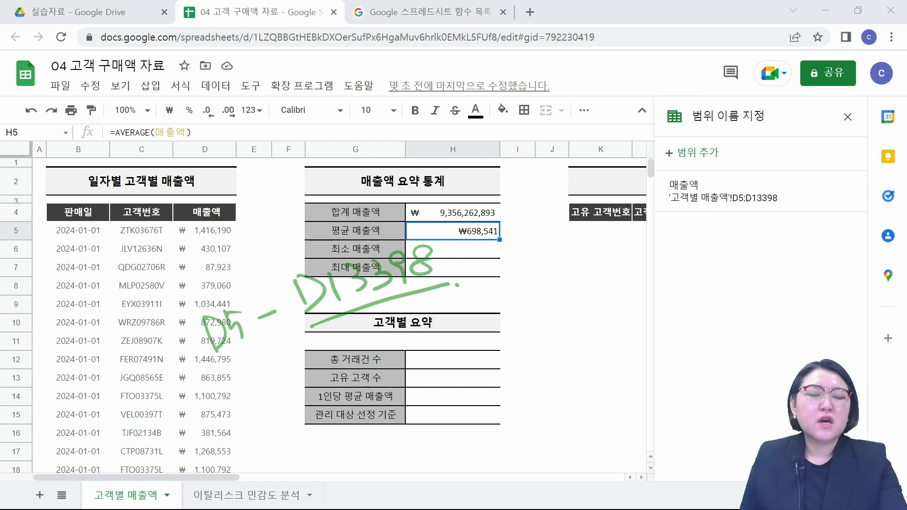
pyautogui.press('Escape')
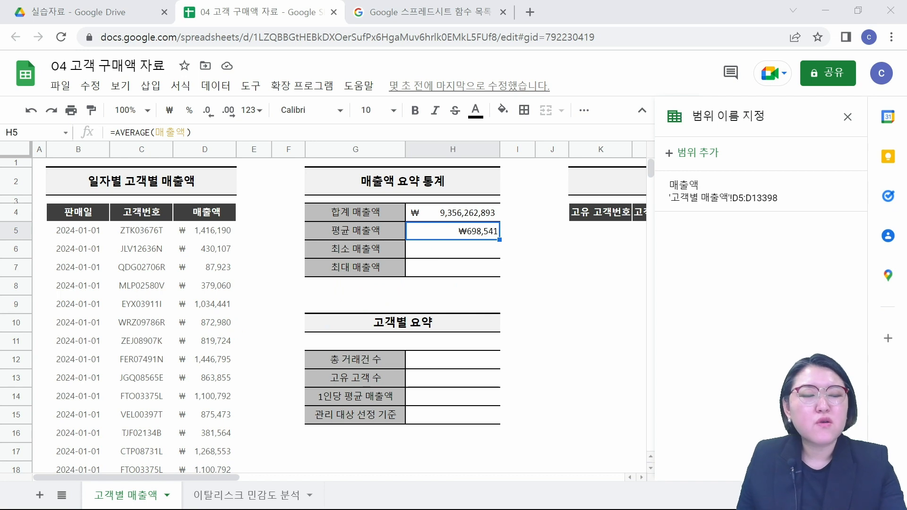
pyautogui.moveTo(624, 242); pyautogui.dragTo(614, 264)
pyautogui.moveTo(640, 245)
pyautogui.mouseDown()
pyautogui.moveTo(630, 251)
pyautogui.moveTo(640, 269)
pyautogui.moveTo(666, 253)
pyautogui.moveTo(681, 259)
pyautogui.mouseUp()
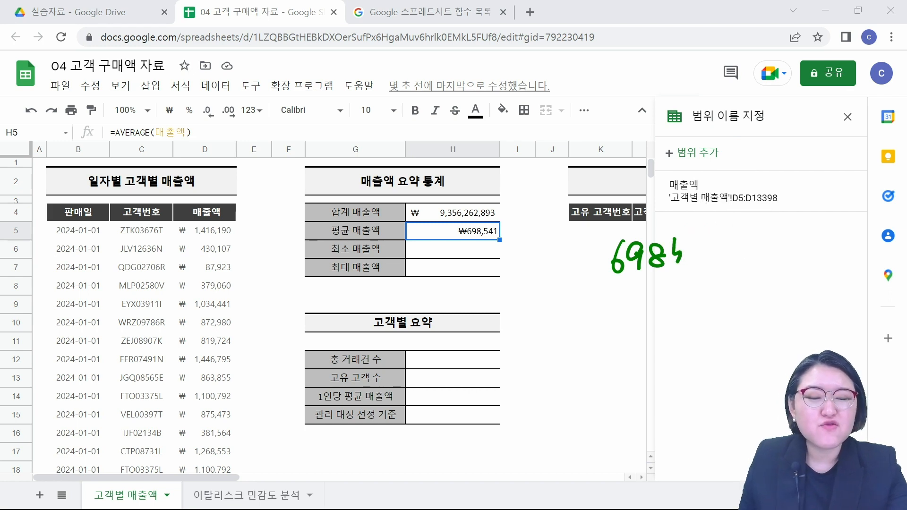
pyautogui.moveTo(674, 244)
pyautogui.mouseDown()
pyautogui.moveTo(707, 249)
pyautogui.moveTo(705, 258)
pyautogui.mouseUp()
pyautogui.moveTo(715, 233); pyautogui.dragTo(717, 262)
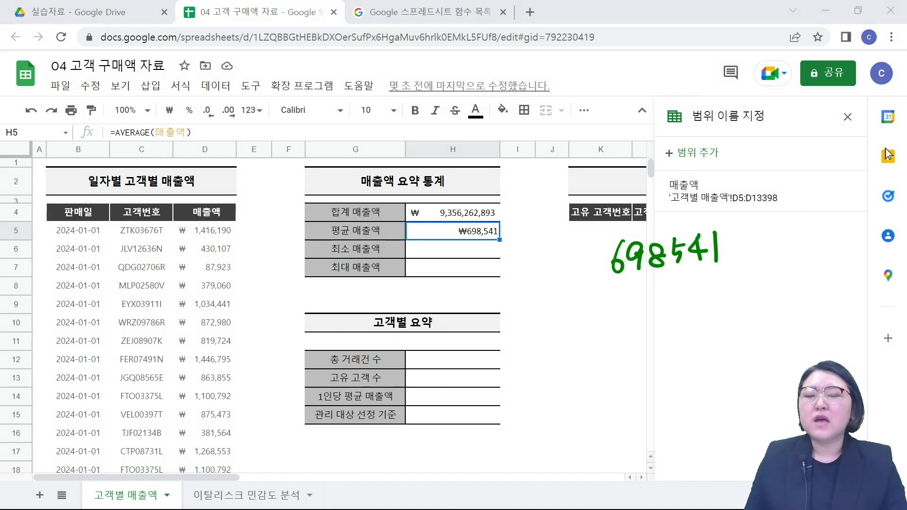
# - Add 1000 more rows at the end of the 고객별 매출액 sheet, below the last sales record
pyautogui.click(209, 366)
pyautogui.hotkey('ctrl', 'Down')
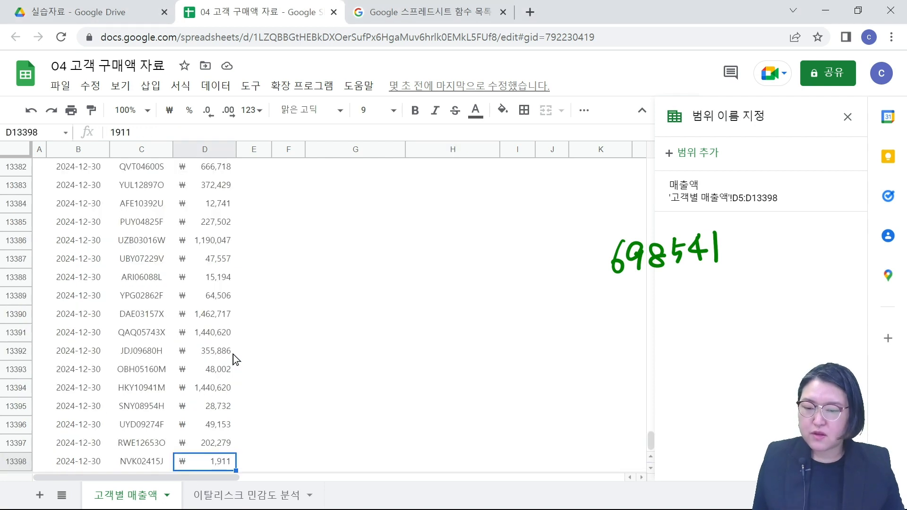
pyautogui.scroll(-1, 234, 354)
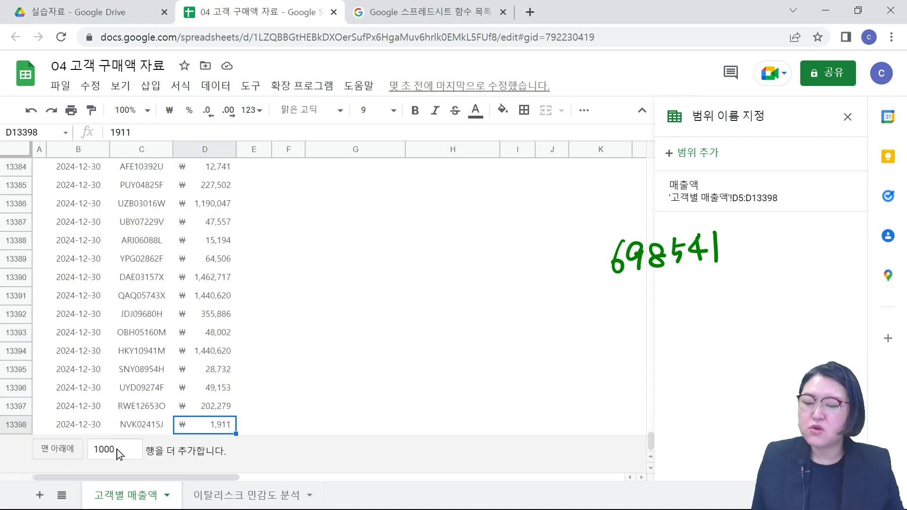
pyautogui.click(67, 452)
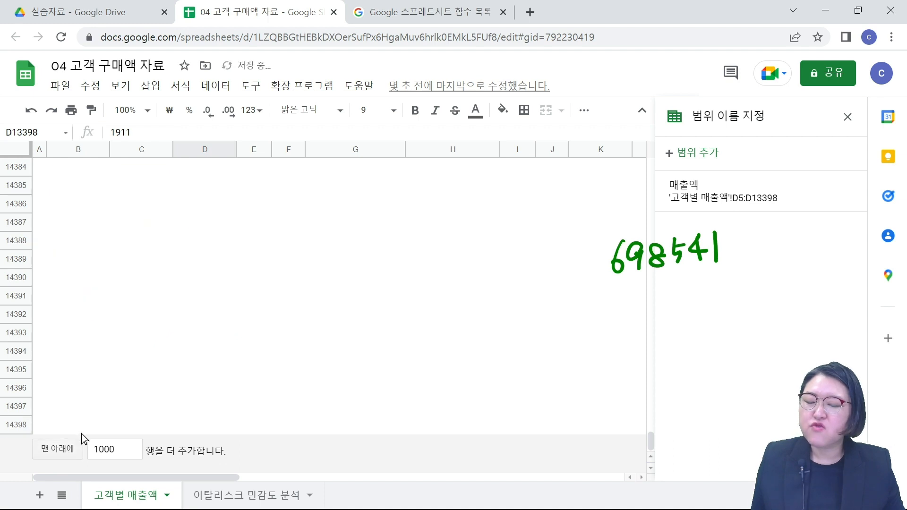
# - Enter a test amount of 100000000 in D13399, just below the last sales record, and check 평균 매출액 in the summary table
pyautogui.click(208, 406)
pyautogui.hotkey('ctrl', 'Up')
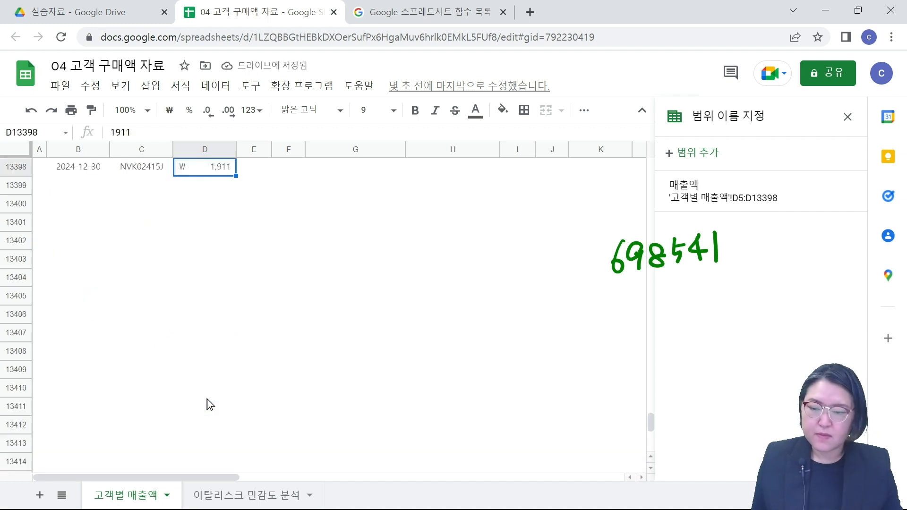
pyautogui.scroll(1, 187, 347)
pyautogui.click(209, 241)
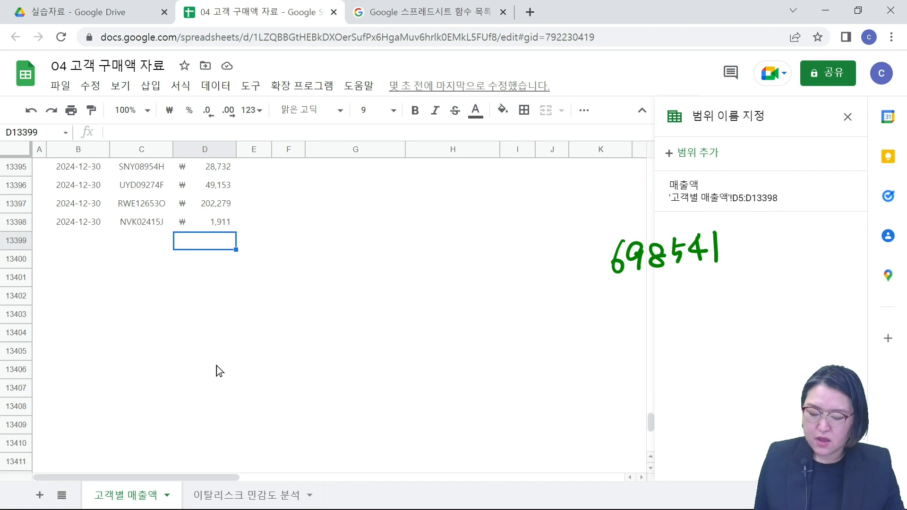
pyautogui.write('100000000')
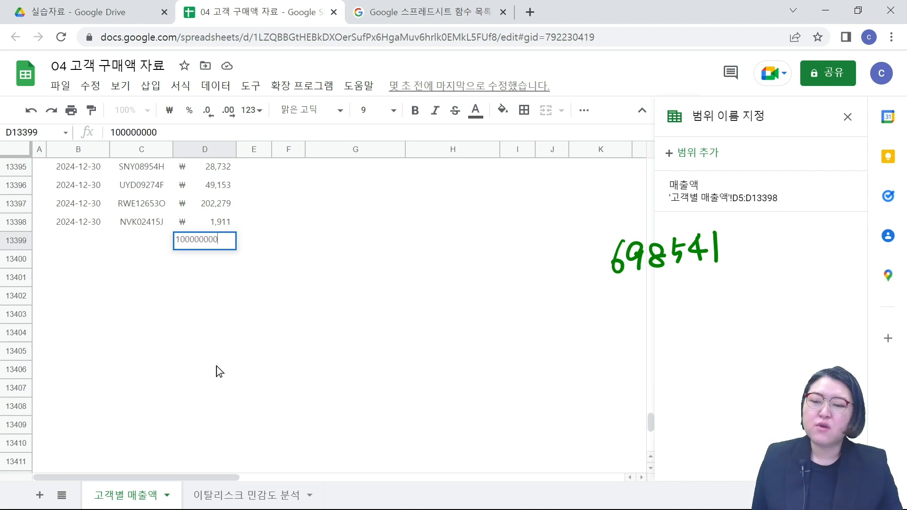
pyautogui.press('Return')
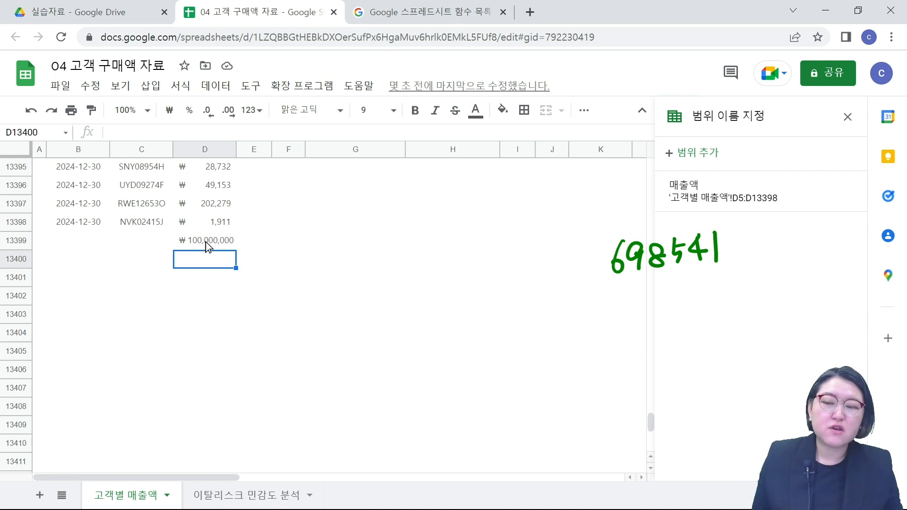
pyautogui.click(206, 242)
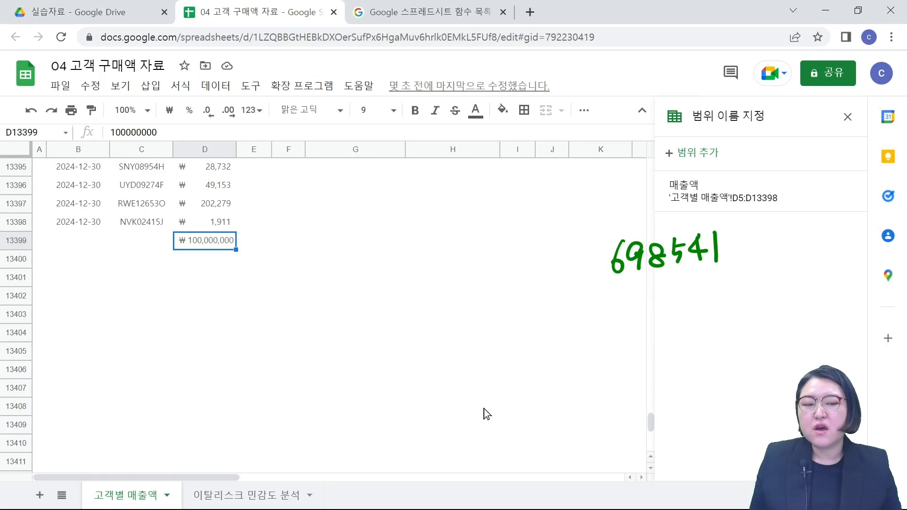
pyautogui.hotkey('ctrl', 'Up')
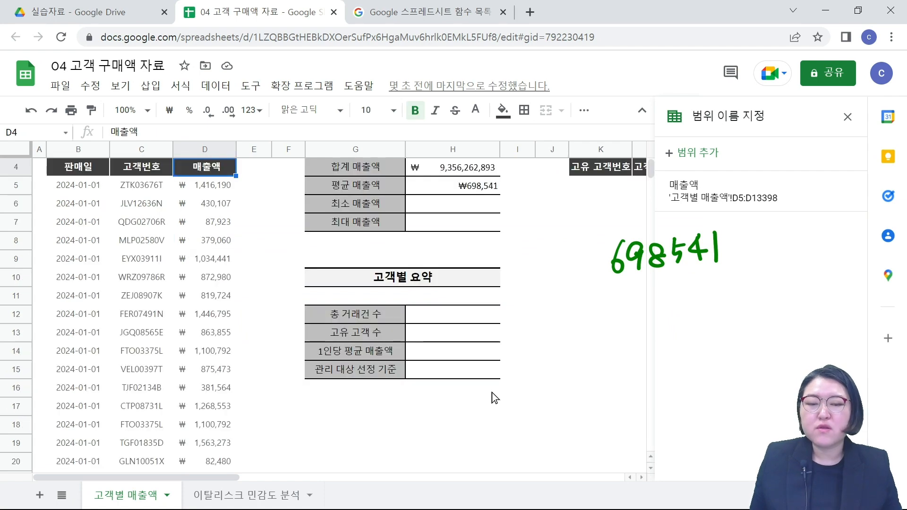
pyautogui.scroll(1, 489, 399)
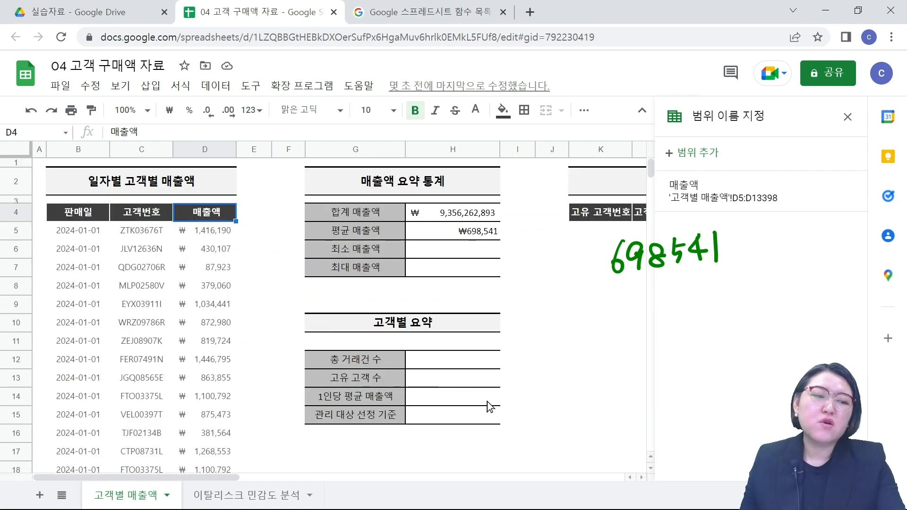
pyautogui.moveTo(441, 242)
pyautogui.mouseDown()
pyautogui.moveTo(511, 226)
pyautogui.moveTo(442, 232)
pyautogui.moveTo(446, 244)
pyautogui.mouseUp()
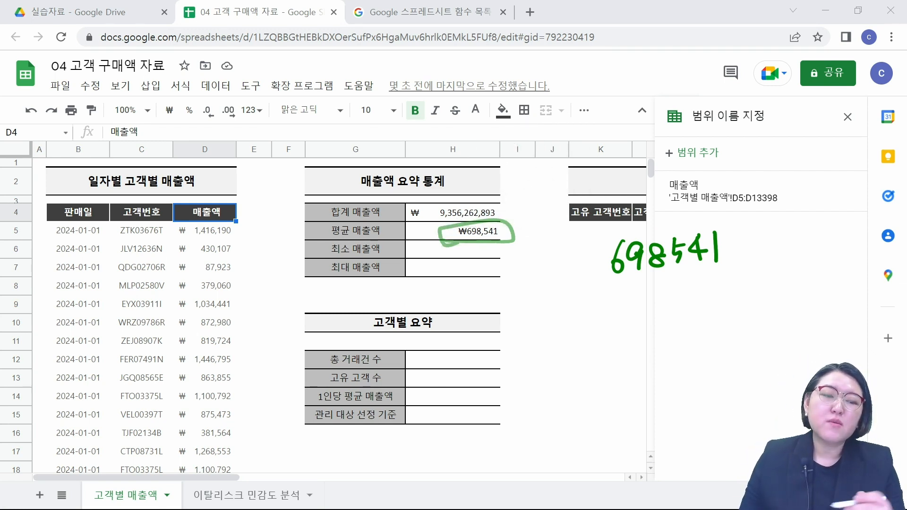
pyautogui.moveTo(743, 208); pyautogui.dragTo(782, 206)
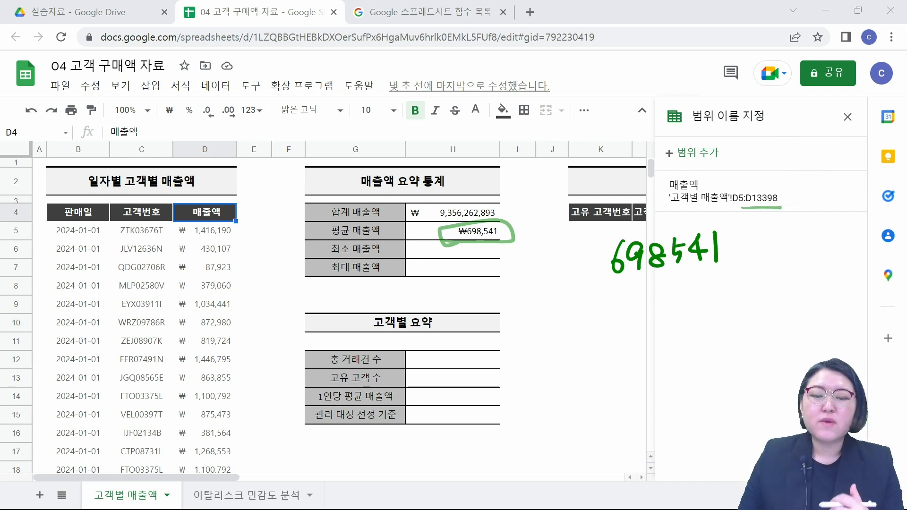
pyautogui.moveTo(654, 321)
pyautogui.mouseDown()
pyautogui.moveTo(657, 353)
pyautogui.moveTo(720, 346)
pyautogui.mouseUp()
pyautogui.moveTo(746, 319)
pyautogui.mouseDown()
pyautogui.moveTo(742, 352)
pyautogui.moveTo(618, 356)
pyautogui.moveTo(768, 350)
pyautogui.moveTo(754, 364)
pyautogui.mouseUp()
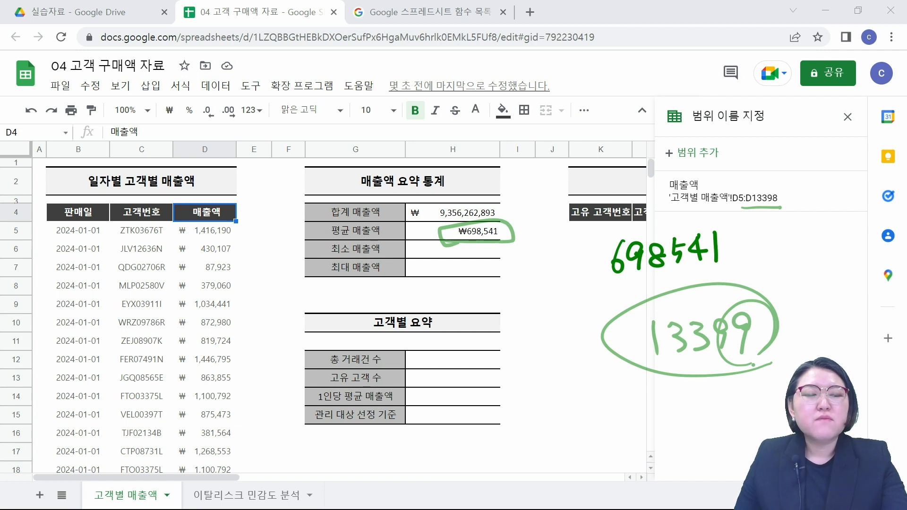
pyautogui.press('Escape')
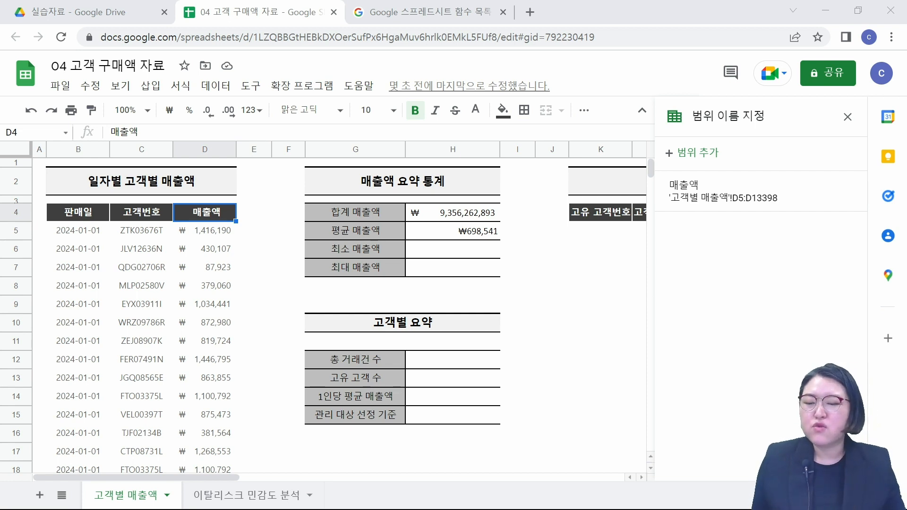
# - Delete the test amount from D13399 and return to the start of the 매출액 column
pyautogui.click(210, 330)
pyautogui.hotkey('ctrl', 'Down')
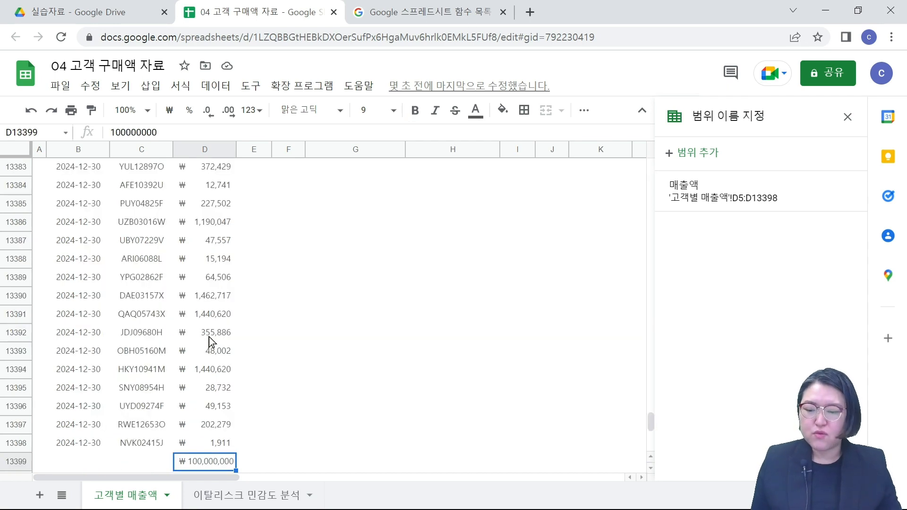
pyautogui.press('Delete')
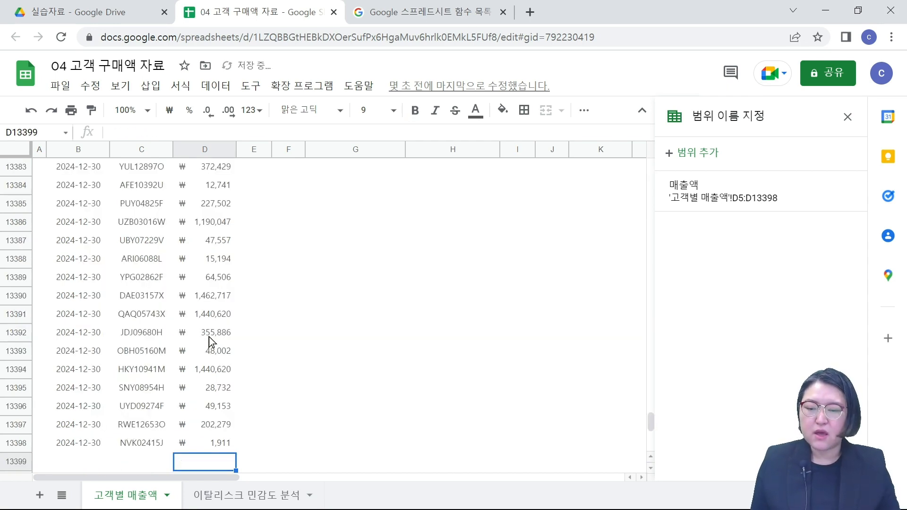
pyautogui.press('Up')
pyautogui.hotkey('ctrl', 'Up')
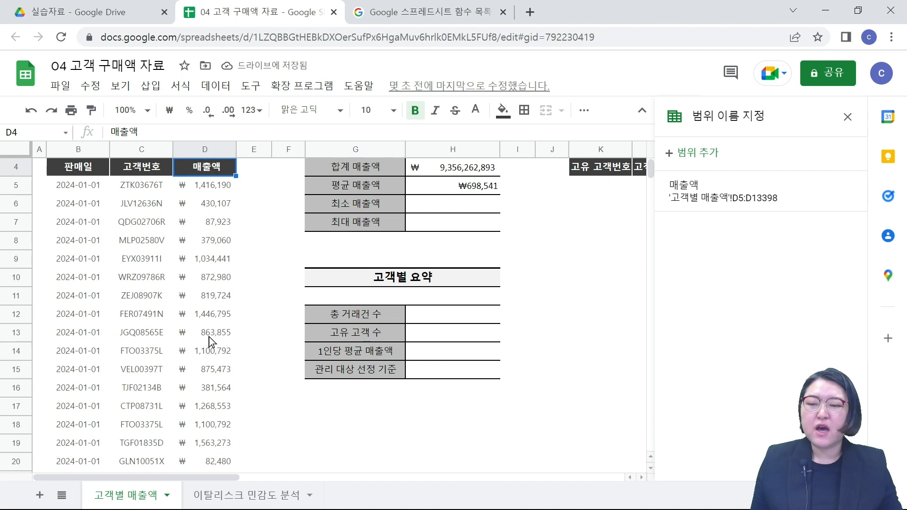
pyautogui.scroll(2, 209, 337)
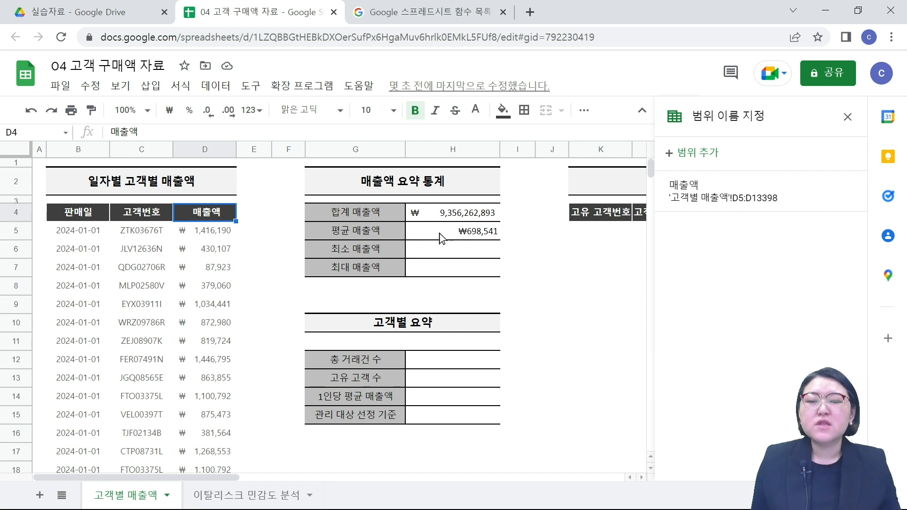
# - Calculate 최소 매출액 in cell H6 with the formula =MIN(D:D)
pyautogui.click(448, 249)
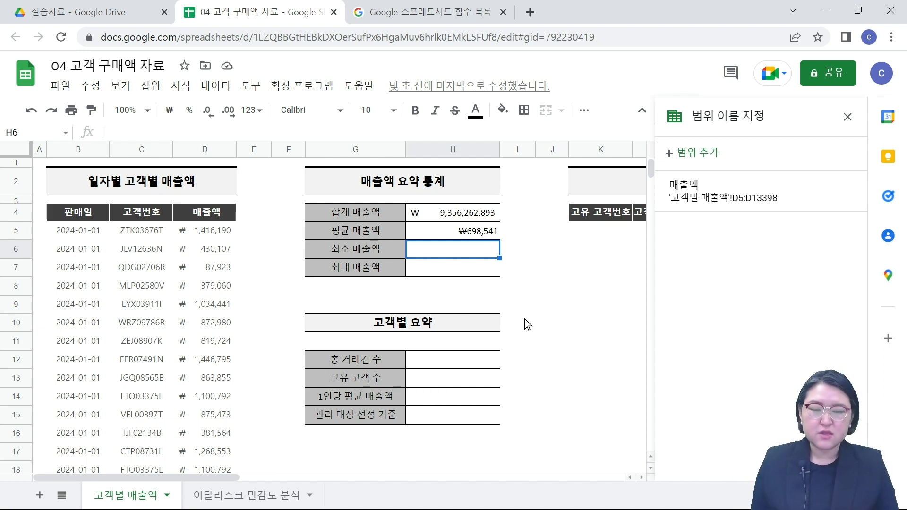
pyautogui.write('=')
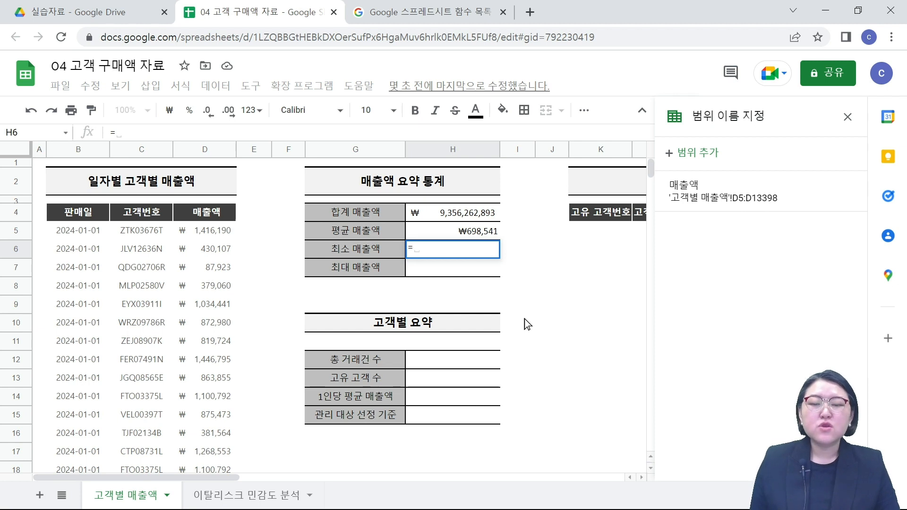
pyautogui.write('MIN')
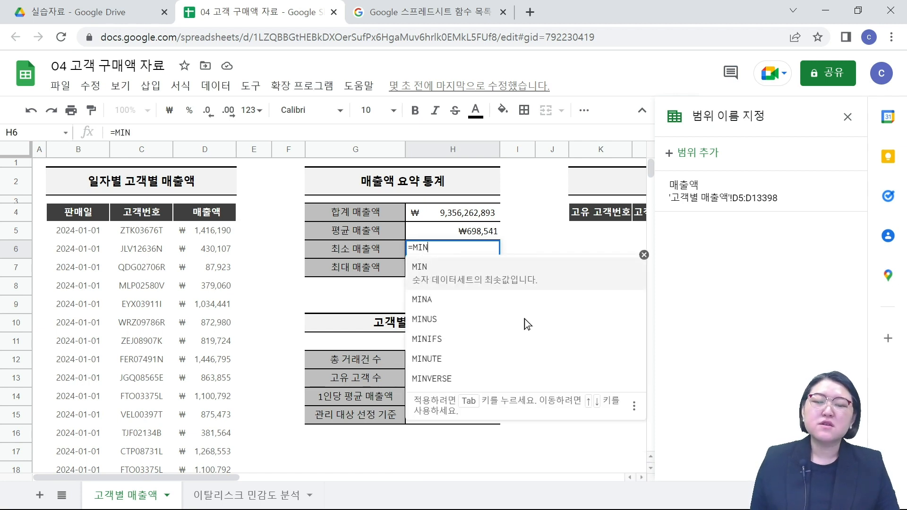
pyautogui.write('(')
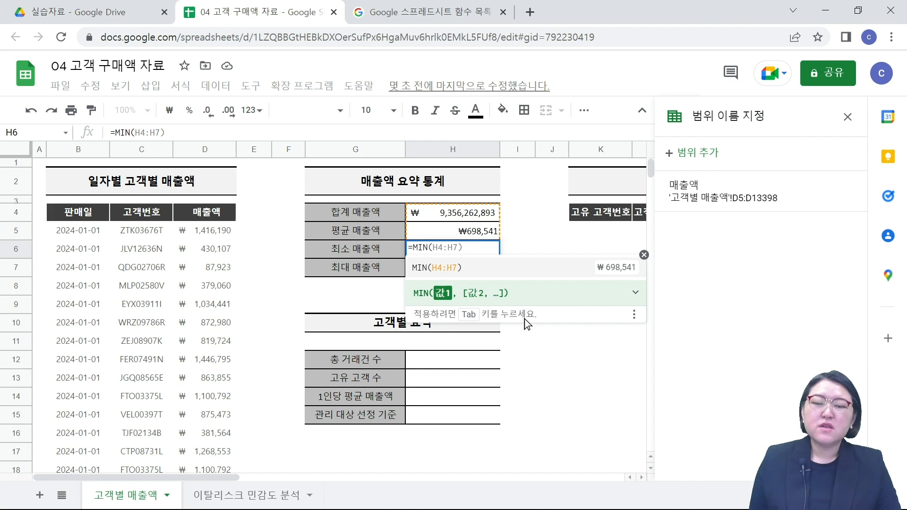
pyautogui.click(205, 150)
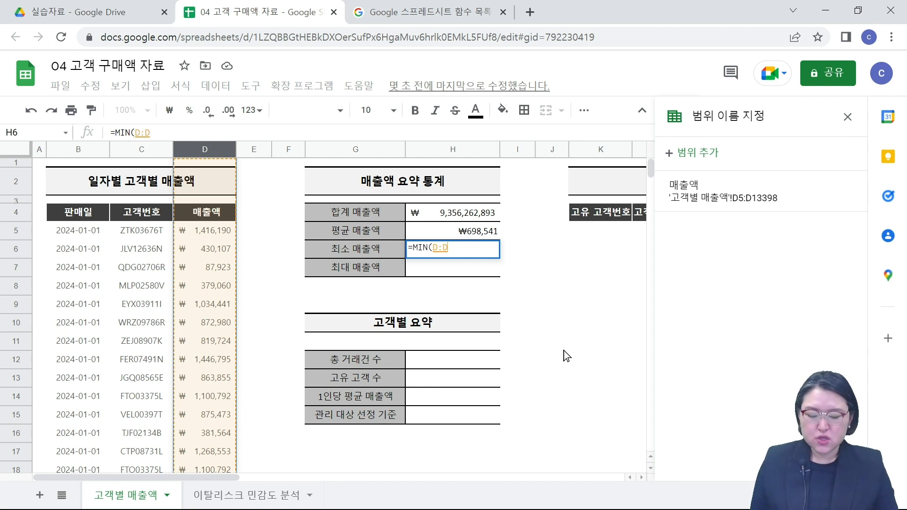
pyautogui.write(')')
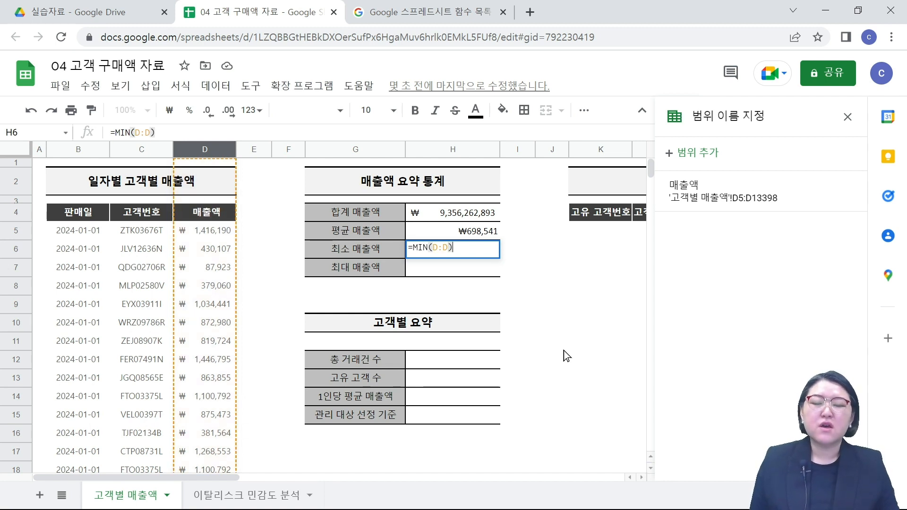
pyautogui.press('Return')
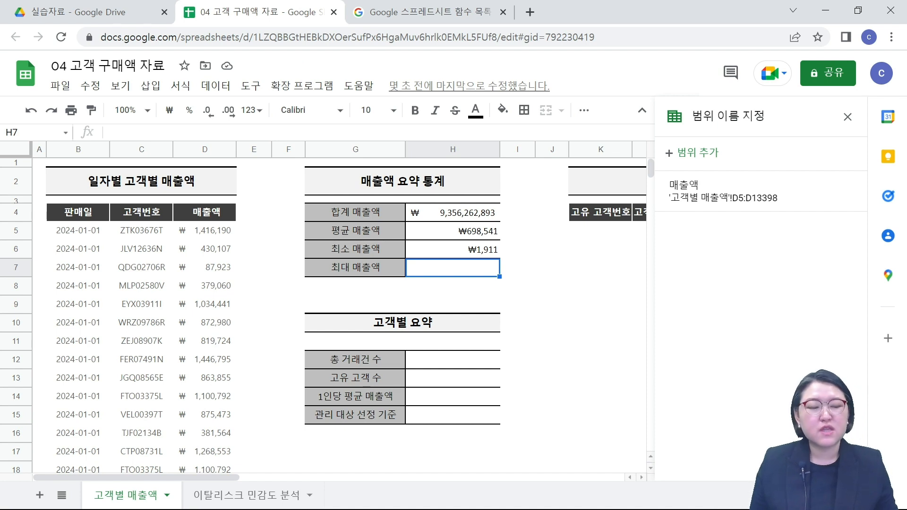
pyautogui.press('Up')
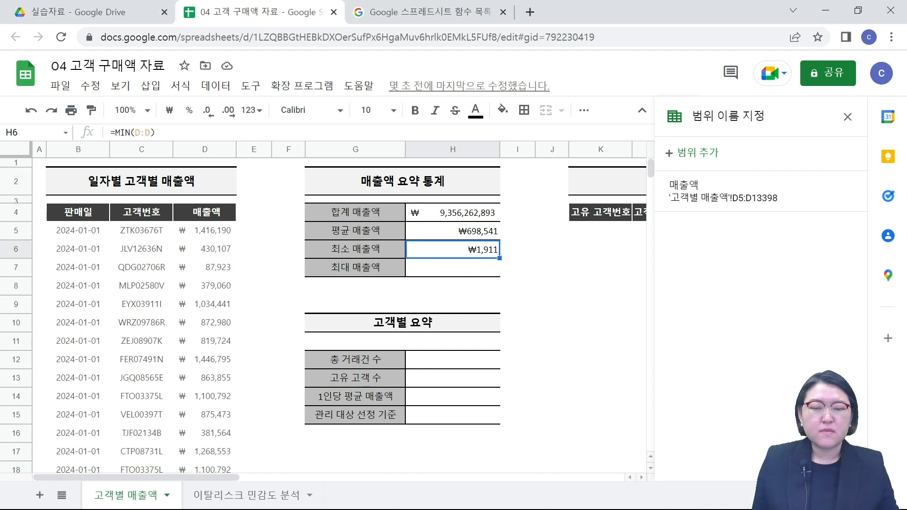
# - Enter a test amount of 5 in D13399, just below the last sales record, and check 최소 매출액 in the summary table
pyautogui.click(211, 347)
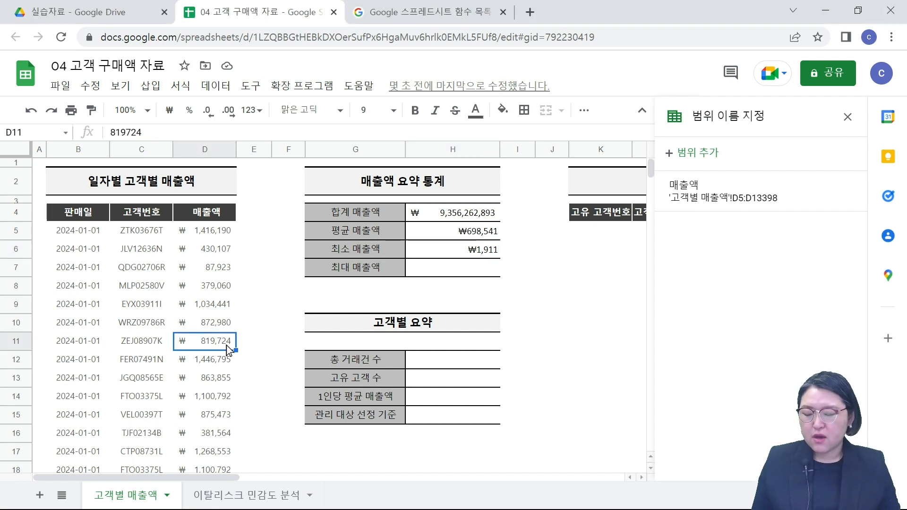
pyautogui.hotkey('ctrl', 'Down')
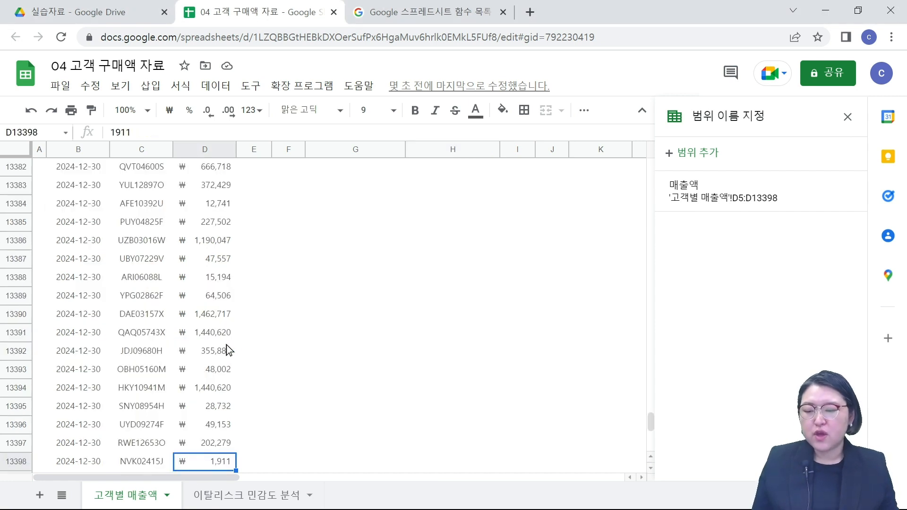
pyautogui.scroll(-1, 226, 345)
pyautogui.click(194, 419)
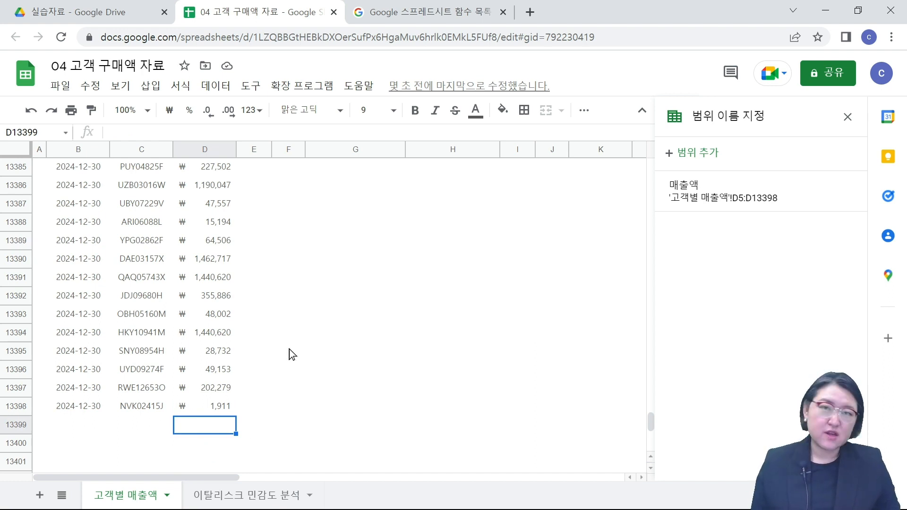
pyautogui.write('5')
pyautogui.press('Return')
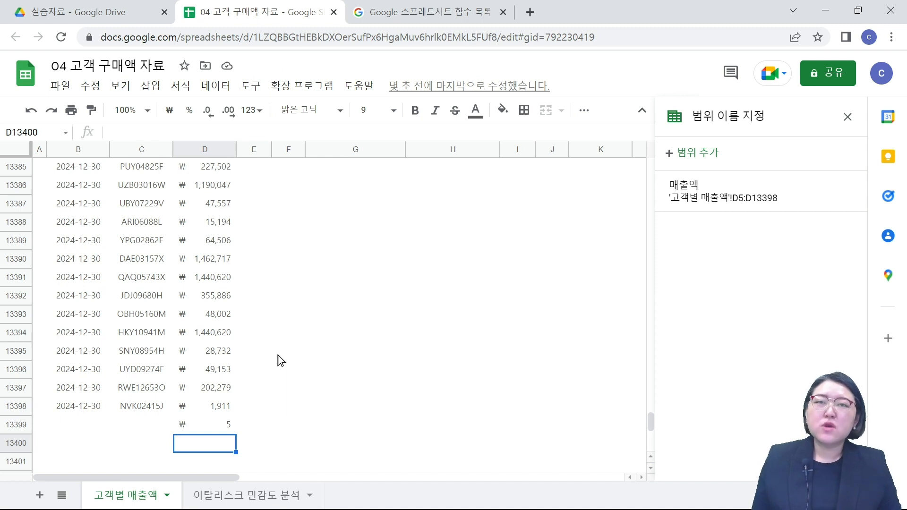
pyautogui.press('Up')
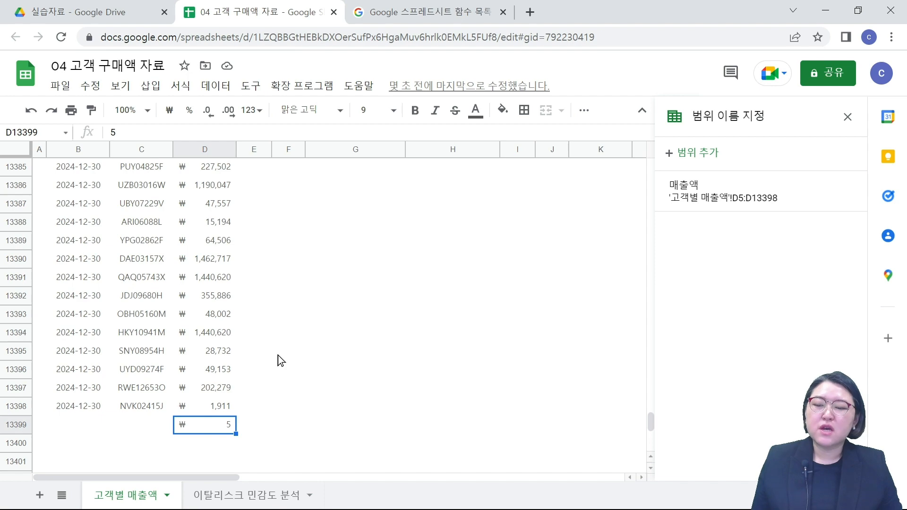
pyautogui.hotkey('ctrl', 'Up')
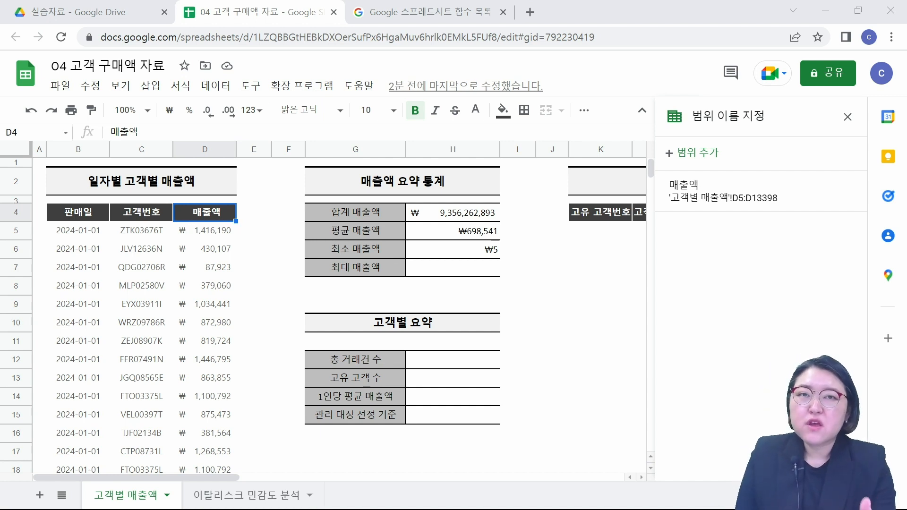
pyautogui.moveTo(48, 132)
pyautogui.mouseDown()
pyautogui.moveTo(49, 166)
pyautogui.moveTo(234, 191)
pyautogui.moveTo(247, 128)
pyautogui.moveTo(53, 134)
pyautogui.mouseUp()
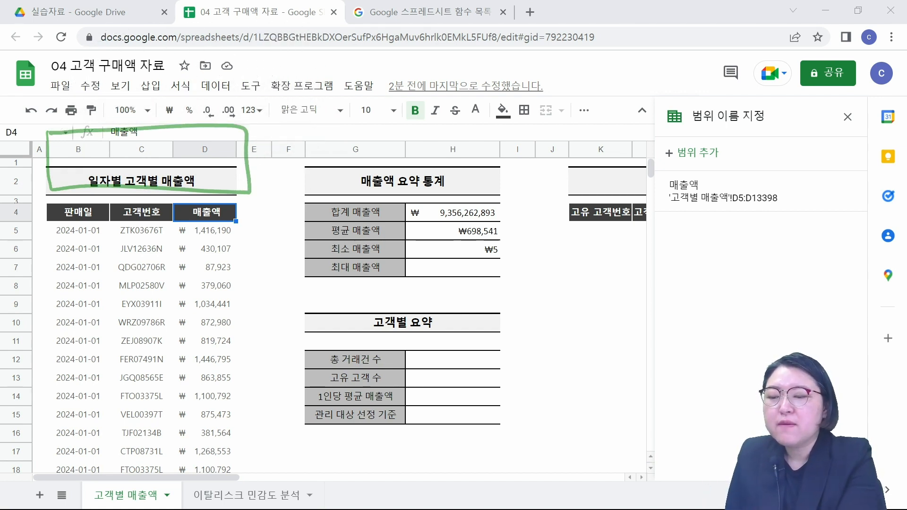
pyautogui.moveTo(47, 254); pyautogui.dragTo(258, 245)
pyautogui.moveTo(49, 285); pyautogui.dragTo(270, 277)
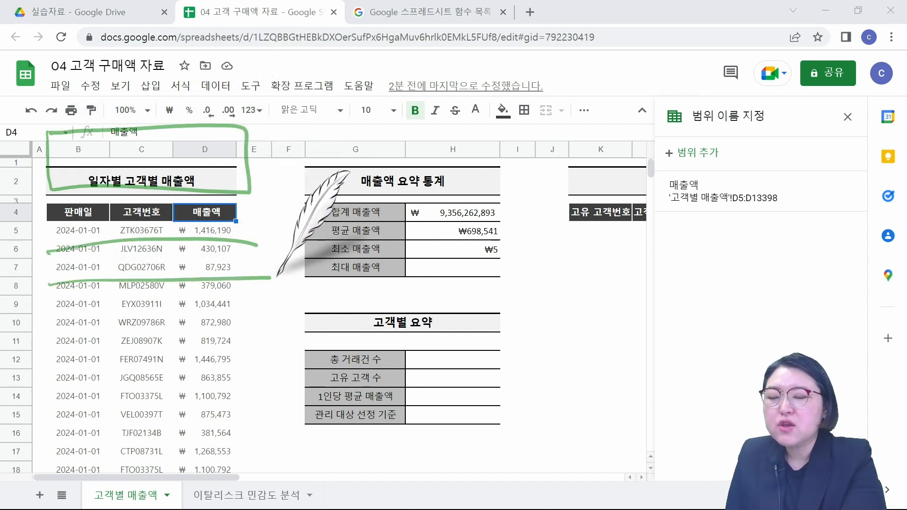
pyautogui.click(107, 309)
pyautogui.moveTo(119, 333); pyautogui.dragTo(118, 340)
pyautogui.moveTo(128, 372); pyautogui.dragTo(120, 380)
pyautogui.moveTo(64, 258); pyautogui.dragTo(80, 268)
pyautogui.moveTo(206, 246); pyautogui.dragTo(202, 279)
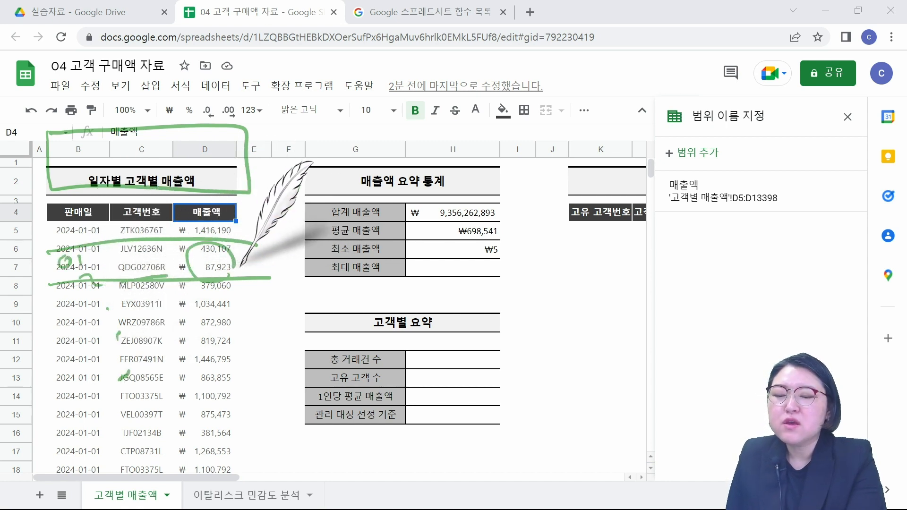
pyautogui.moveTo(239, 248); pyautogui.dragTo(259, 273)
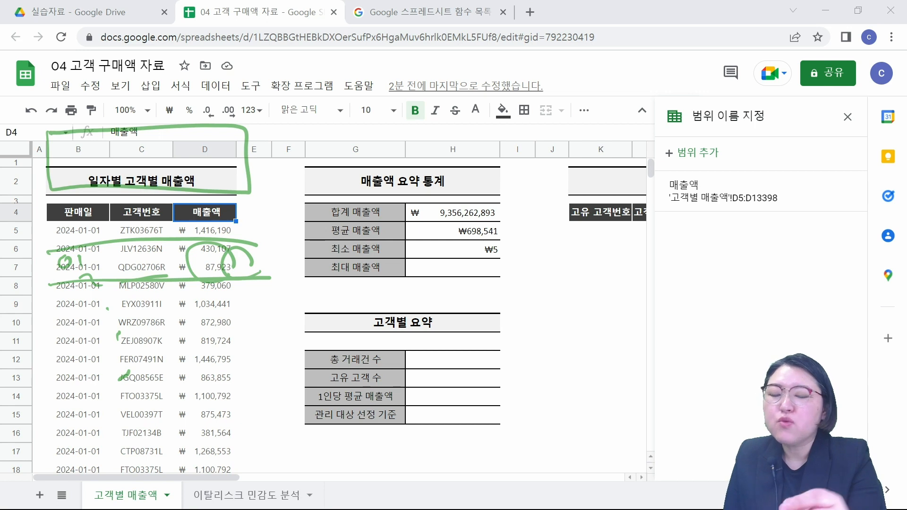
pyautogui.press('Escape')
pyautogui.moveTo(47, 140)
pyautogui.mouseDown()
pyautogui.moveTo(43, 203)
pyautogui.moveTo(204, 202)
pyautogui.moveTo(245, 125)
pyautogui.mouseUp()
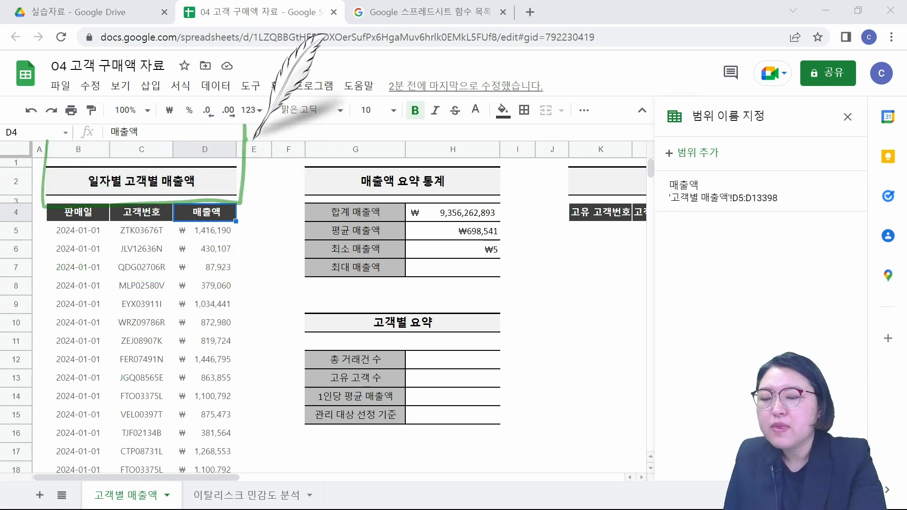
pyautogui.moveTo(231, 223)
pyautogui.mouseDown()
pyautogui.moveTo(194, 236)
pyautogui.moveTo(235, 222)
pyautogui.mouseUp()
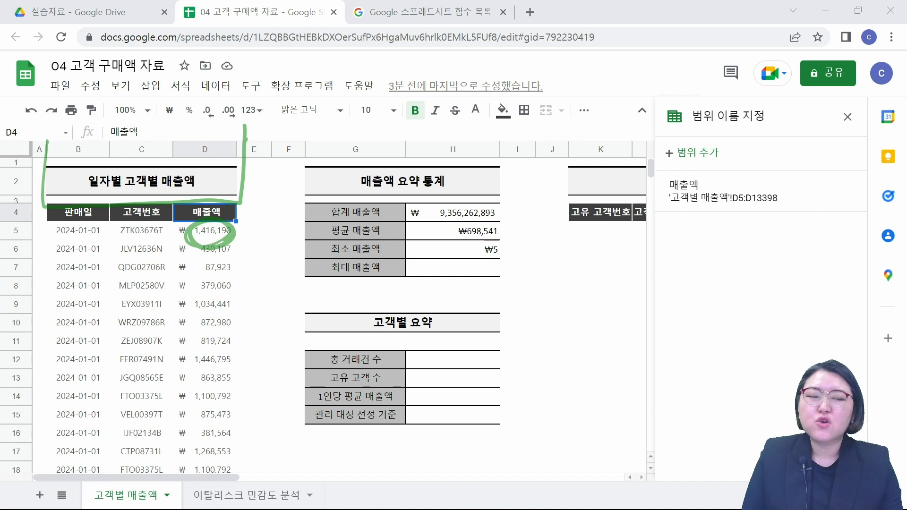
pyautogui.press('Escape')
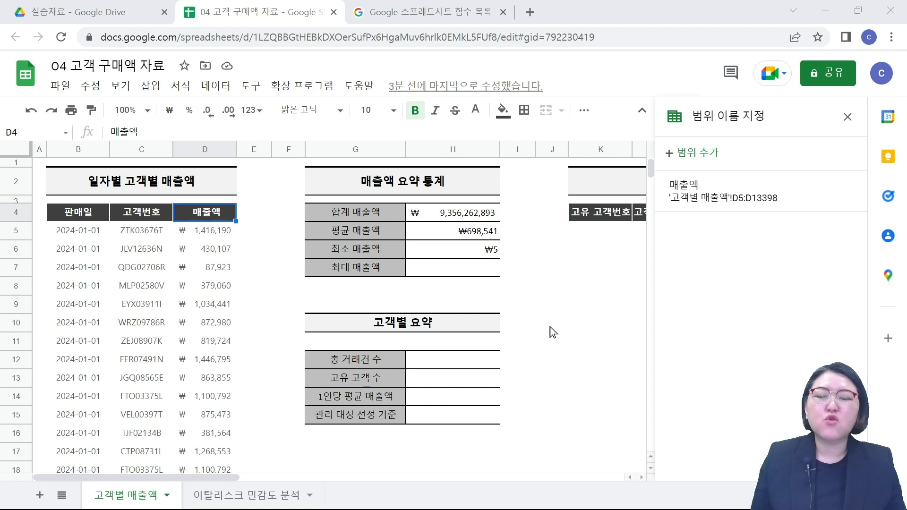
# - Reference the first sales amount in cell F6 with =D5 and widen column F to fit it
pyautogui.click(270, 252)
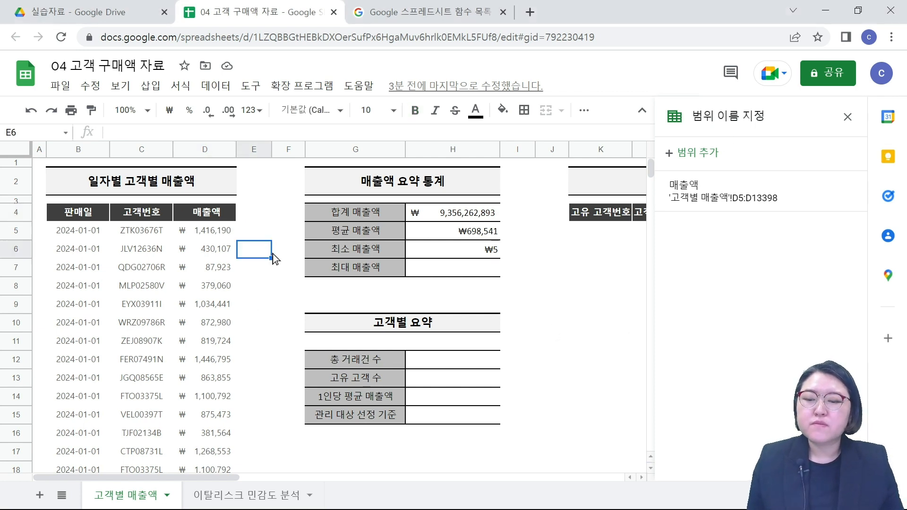
pyautogui.click(287, 245)
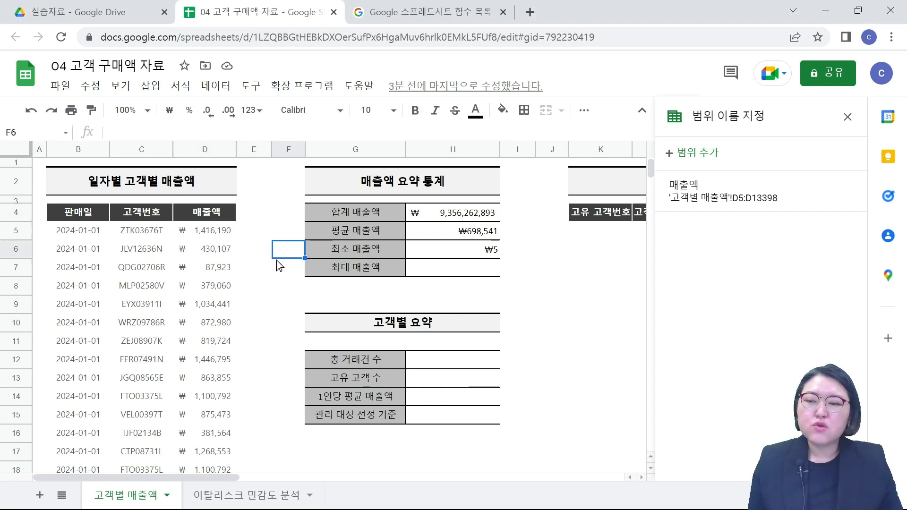
pyautogui.write('=')
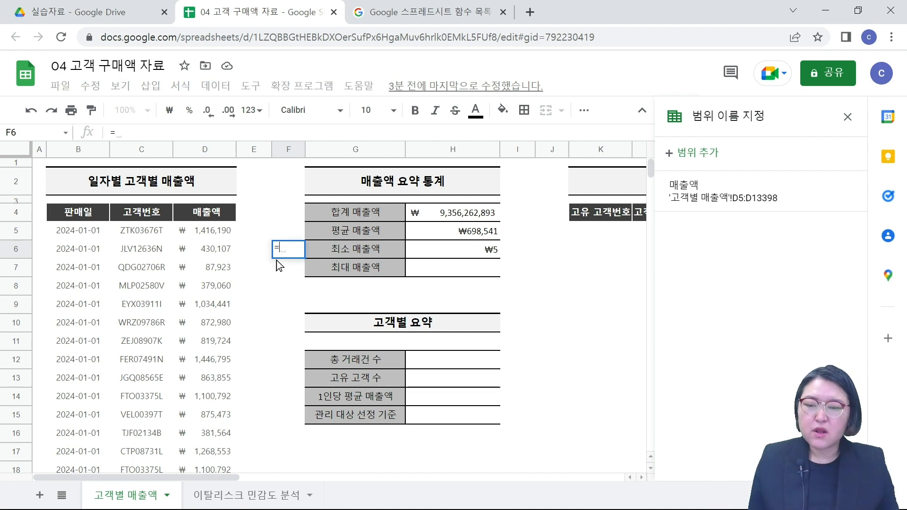
pyautogui.click(200, 233)
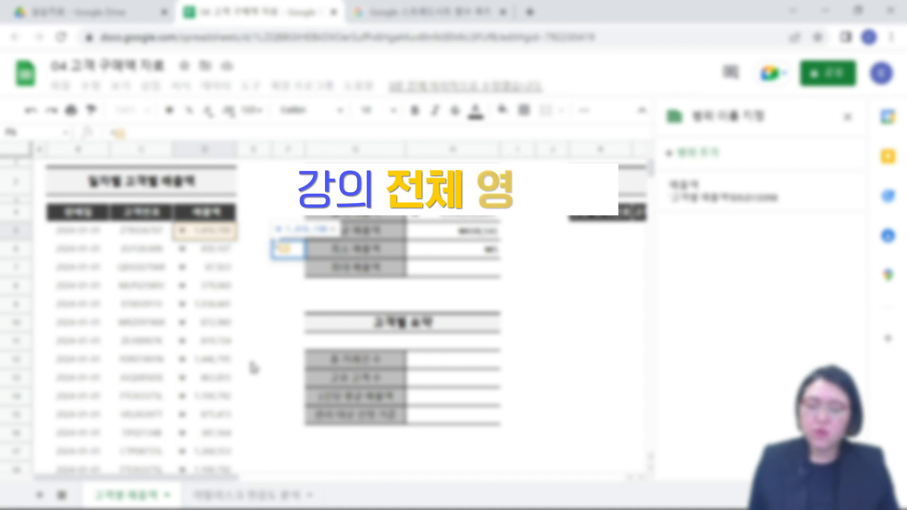
pyautogui.press('Return')
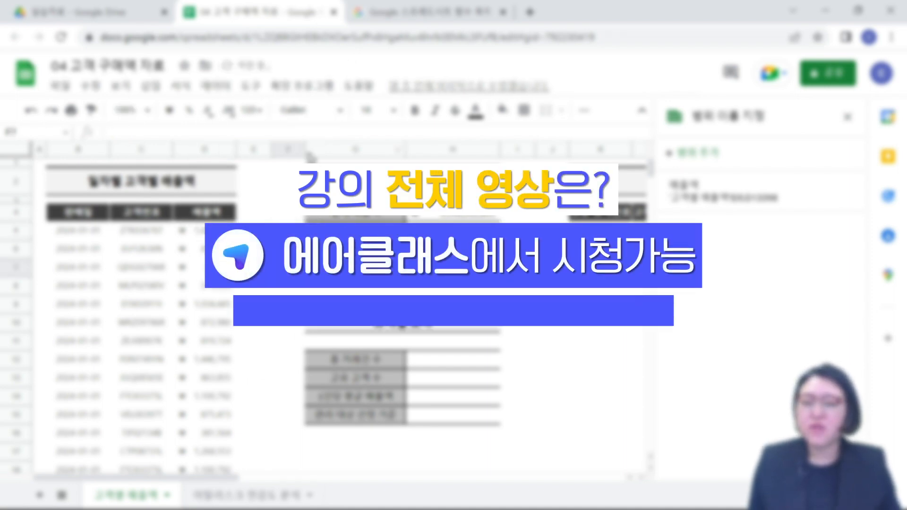
pyautogui.moveTo(306, 151); pyautogui.dragTo(355, 152)
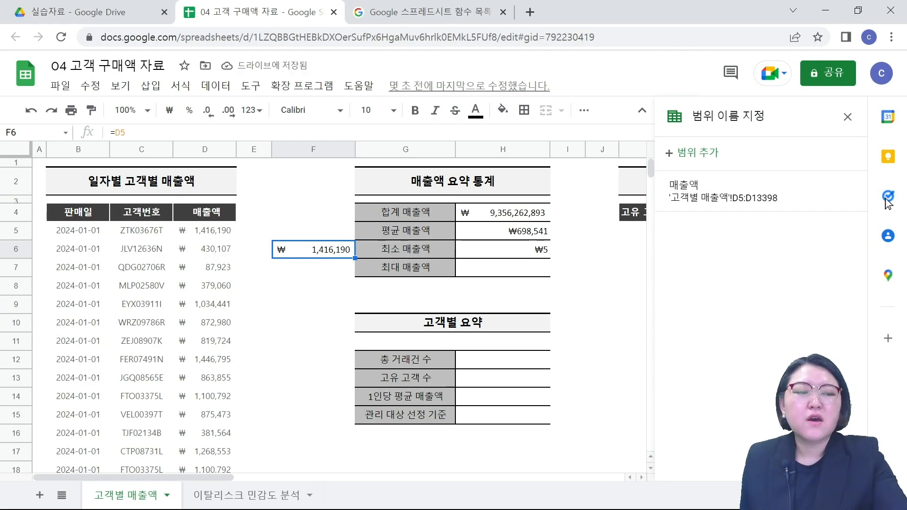
pyautogui.moveTo(136, 126)
pyautogui.mouseDown()
pyautogui.moveTo(103, 129)
pyautogui.moveTo(125, 119)
pyautogui.mouseUp()
pyautogui.moveTo(235, 231); pyautogui.dragTo(186, 224)
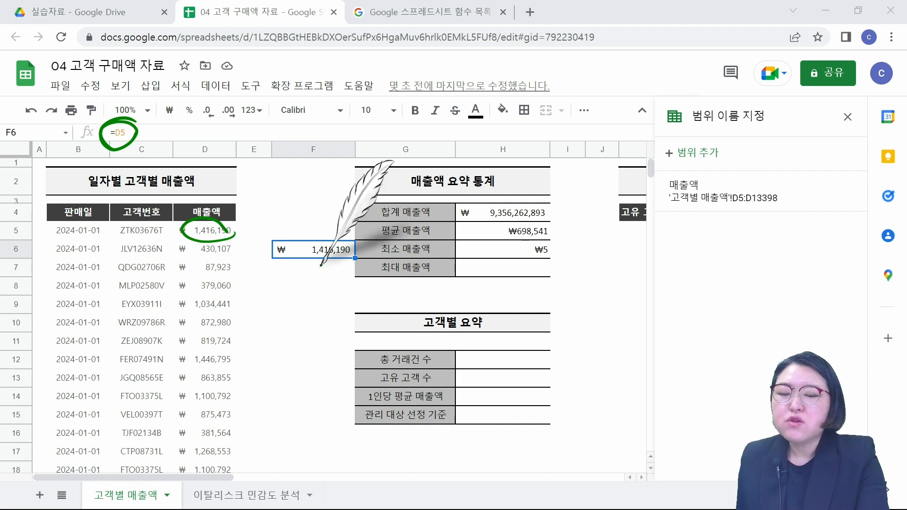
pyautogui.moveTo(325, 266)
pyautogui.mouseDown()
pyautogui.moveTo(321, 426)
pyautogui.moveTo(325, 412)
pyautogui.mouseUp()
pyautogui.click(336, 416)
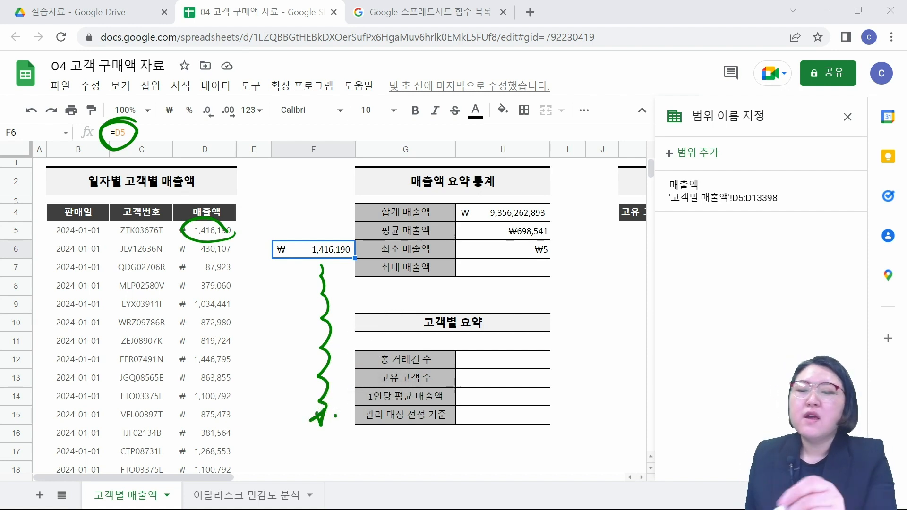
pyautogui.moveTo(214, 134); pyautogui.dragTo(220, 152)
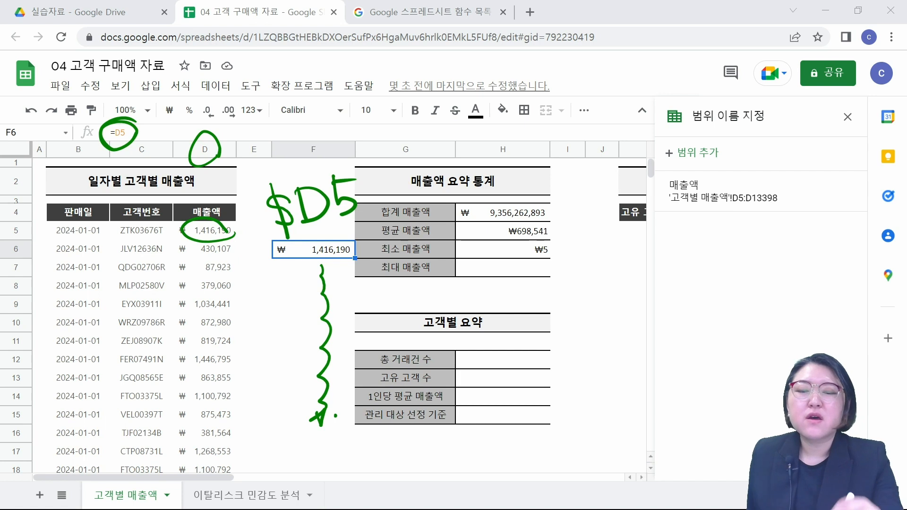
pyautogui.moveTo(383, 283); pyautogui.dragTo(391, 314)
pyautogui.moveTo(438, 276); pyautogui.dragTo(423, 299)
pyautogui.moveTo(427, 261); pyautogui.dragTo(442, 308)
pyautogui.moveTo(453, 256)
pyautogui.mouseDown()
pyautogui.moveTo(475, 280)
pyautogui.moveTo(459, 298)
pyautogui.mouseUp()
pyautogui.moveTo(455, 258); pyautogui.dragTo(475, 256)
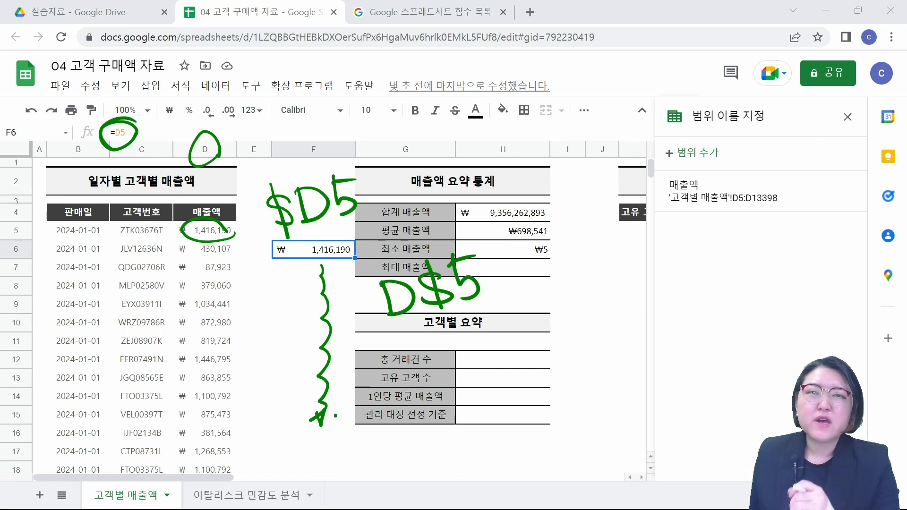
pyautogui.moveTo(187, 219)
pyautogui.mouseDown()
pyautogui.moveTo(238, 223)
pyautogui.moveTo(171, 222)
pyautogui.mouseUp()
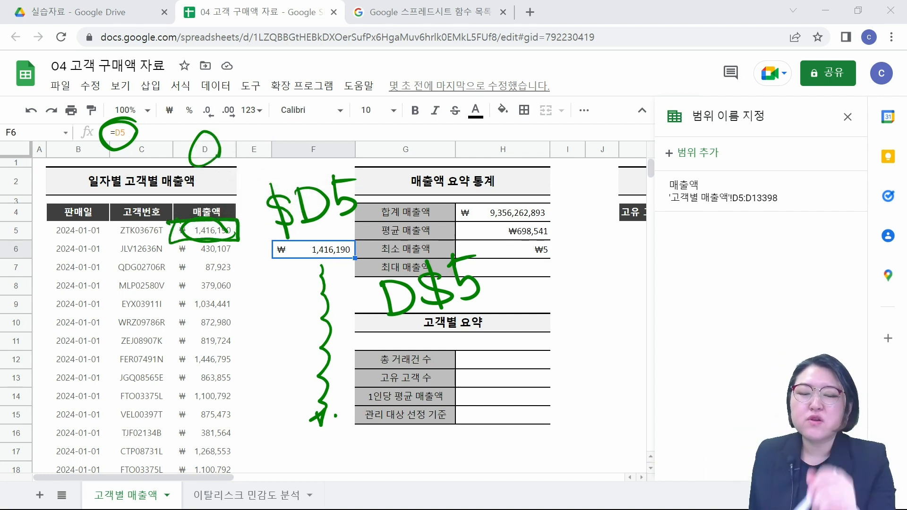
pyautogui.moveTo(374, 288)
pyautogui.mouseDown()
pyautogui.moveTo(380, 305)
pyautogui.moveTo(356, 313)
pyautogui.mouseUp()
pyautogui.moveTo(363, 274); pyautogui.dragTo(378, 329)
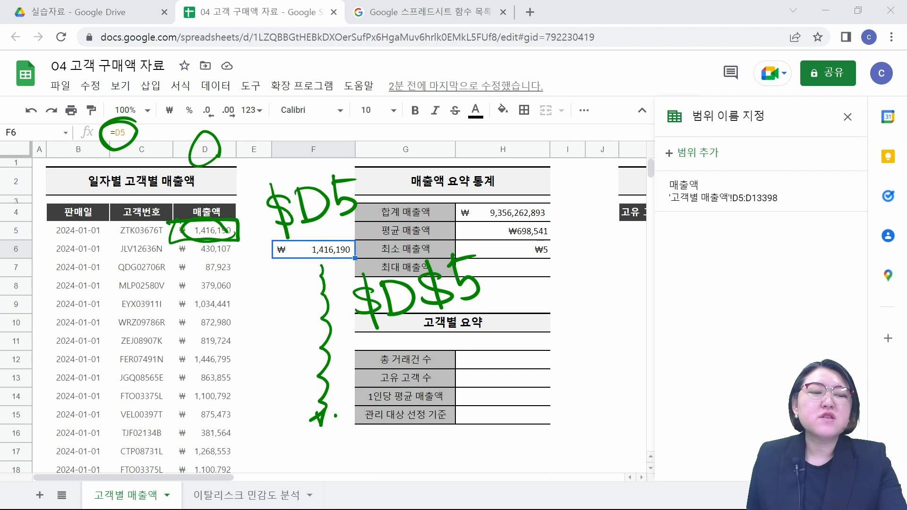
pyautogui.press('Escape')
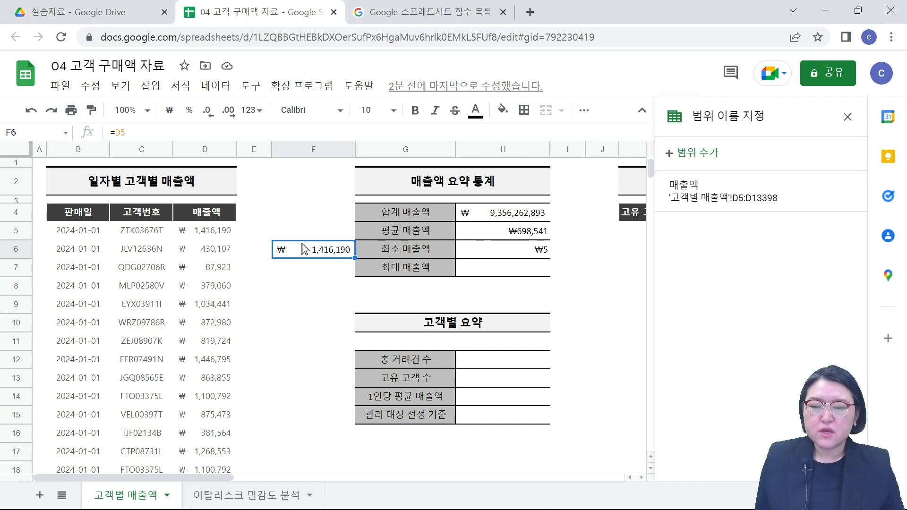
# - Delete the sample reference from cell F6 and narrow column F again
pyautogui.press('Delete')
pyautogui.moveTo(354, 146); pyautogui.dragTo(299, 138)
# - Write the 최대 매출액 formula in cell H7 as =MAX($D$5:D), anchoring the reference at the first sales amount
pyautogui.click(426, 261)
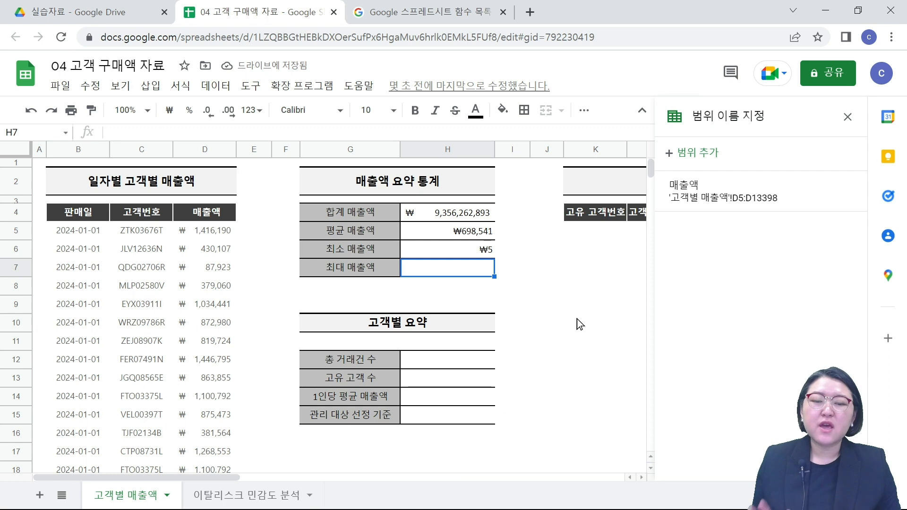
pyautogui.write('=MAX')
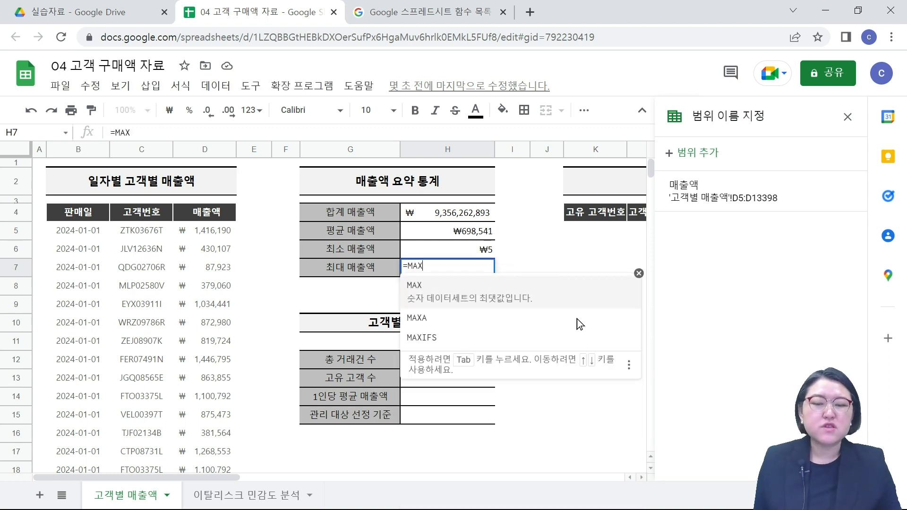
pyautogui.write('(')
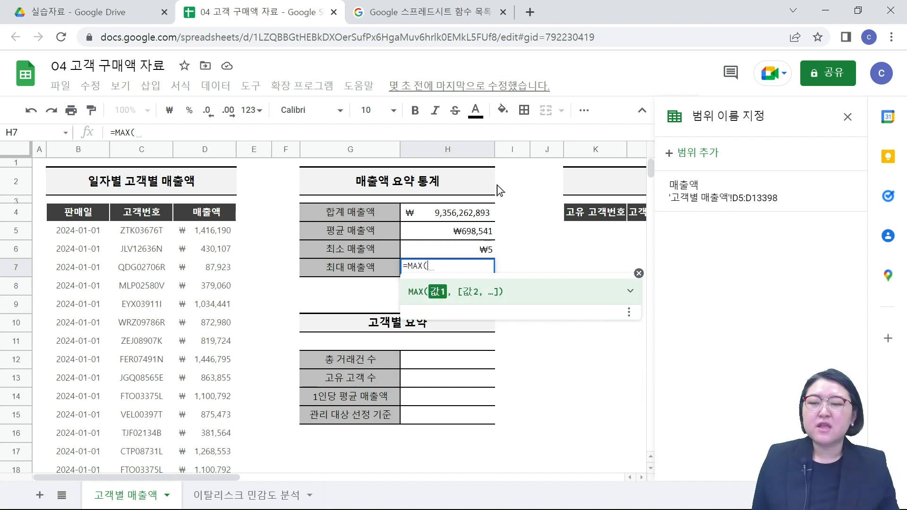
pyautogui.click(198, 149)
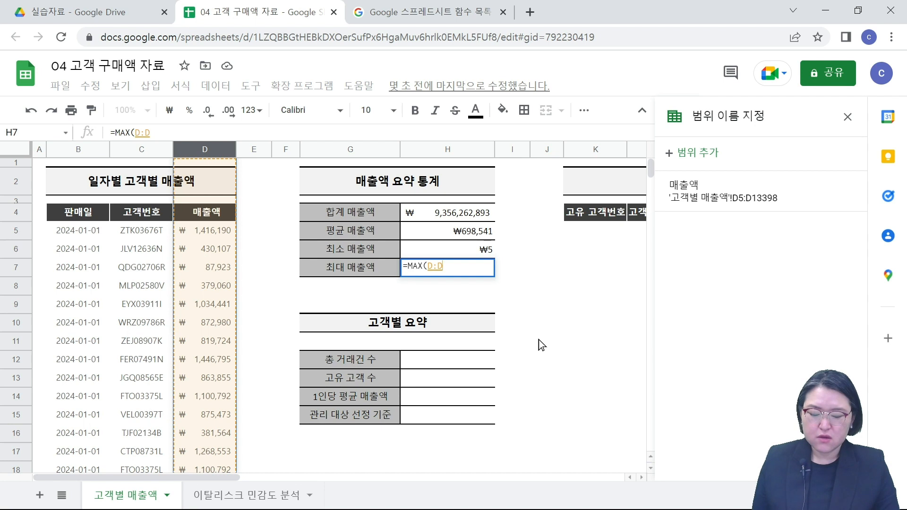
pyautogui.write(')')
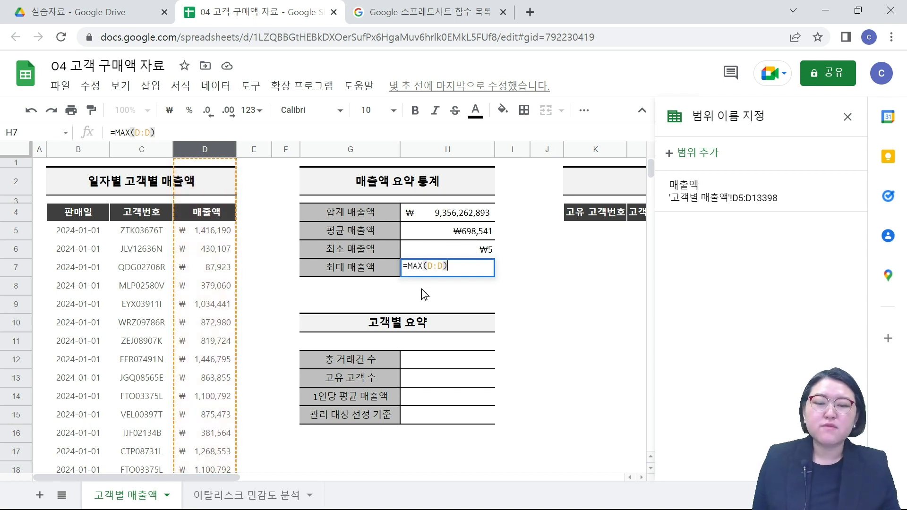
pyautogui.click(426, 269)
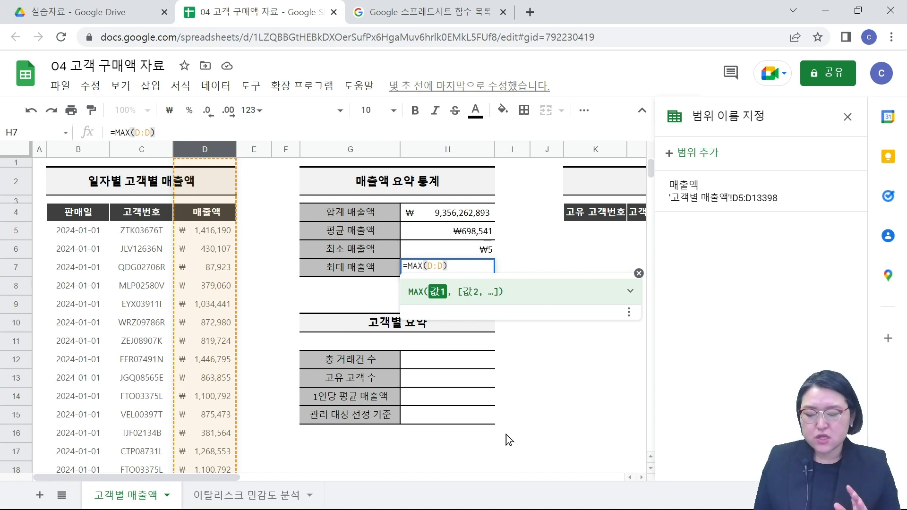
pyautogui.write('$')
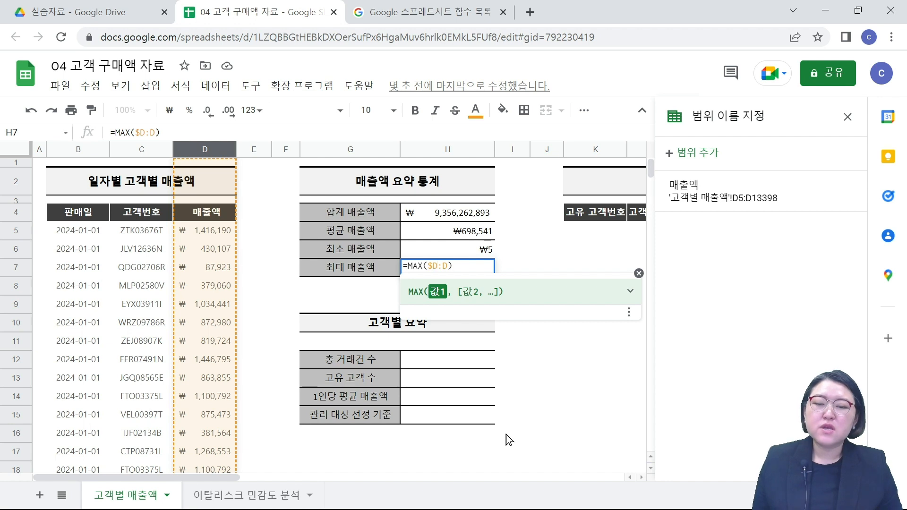
pyautogui.press('Right')
pyautogui.write('$')
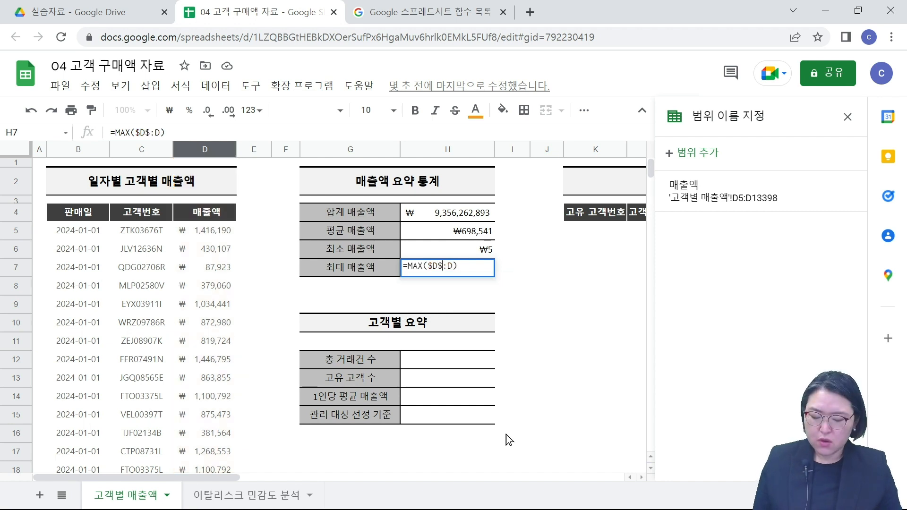
pyautogui.write('5')
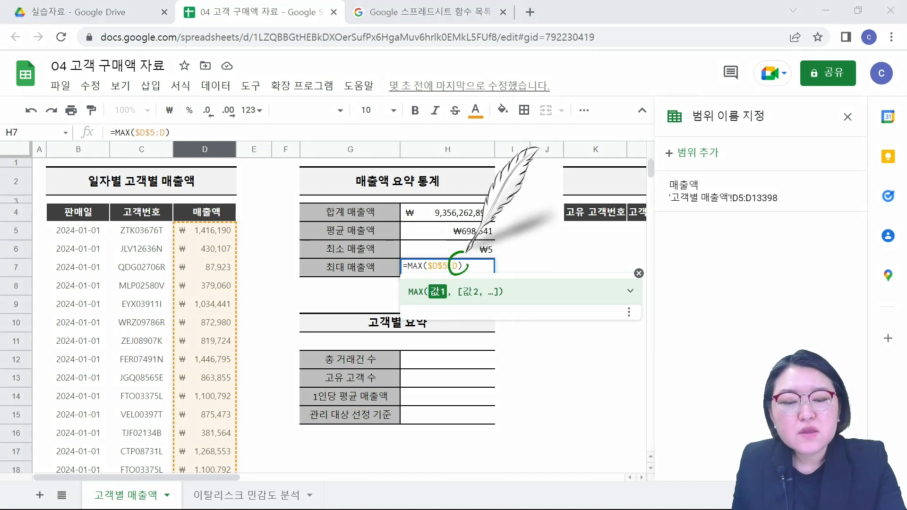
pyautogui.moveTo(467, 258); pyautogui.dragTo(469, 267)
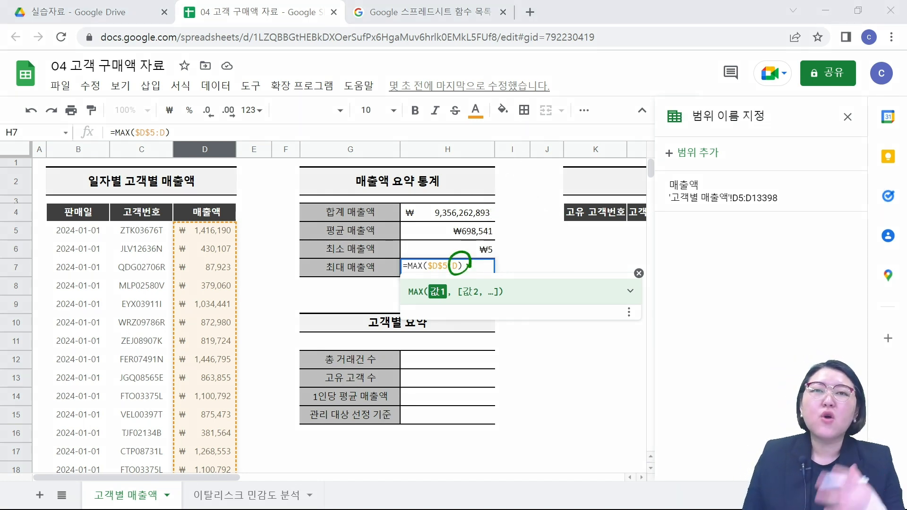
pyautogui.press('Escape')
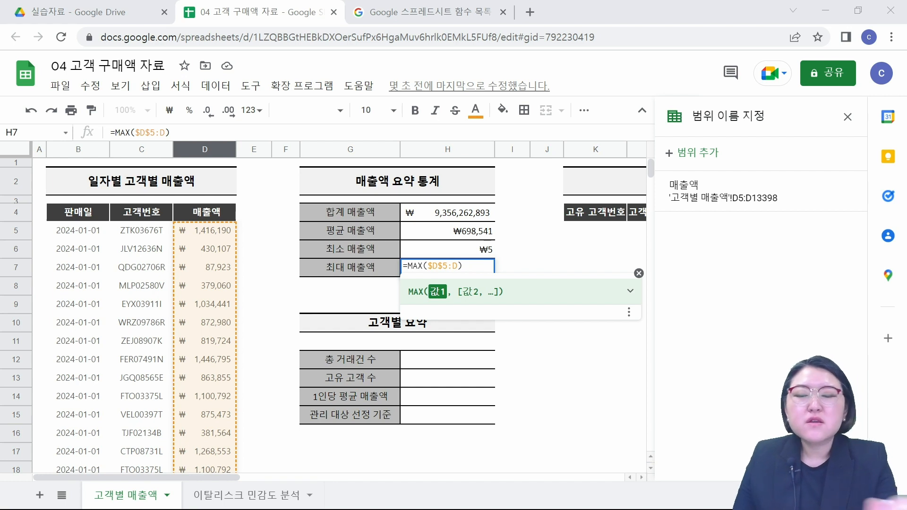
pyautogui.moveTo(208, 219)
pyautogui.mouseDown()
pyautogui.moveTo(237, 231)
pyautogui.moveTo(173, 233)
pyautogui.mouseUp()
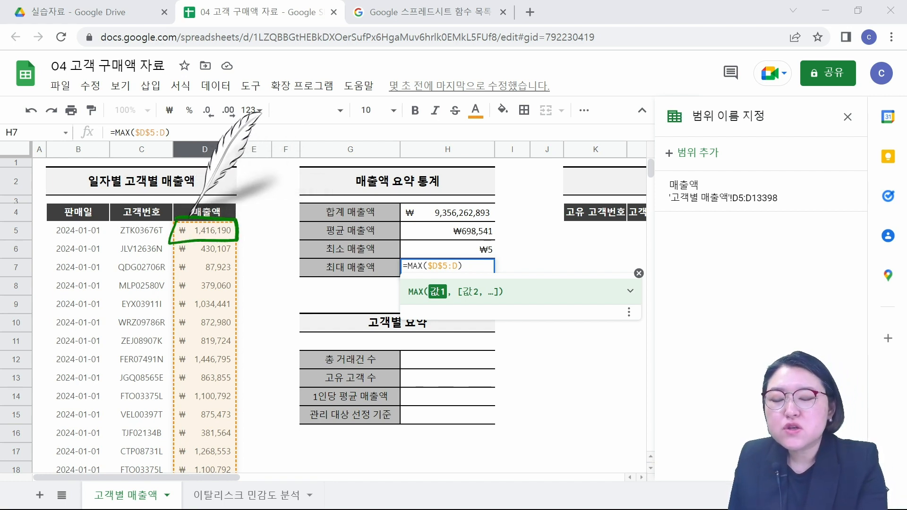
pyautogui.moveTo(240, 230); pyautogui.dragTo(404, 264)
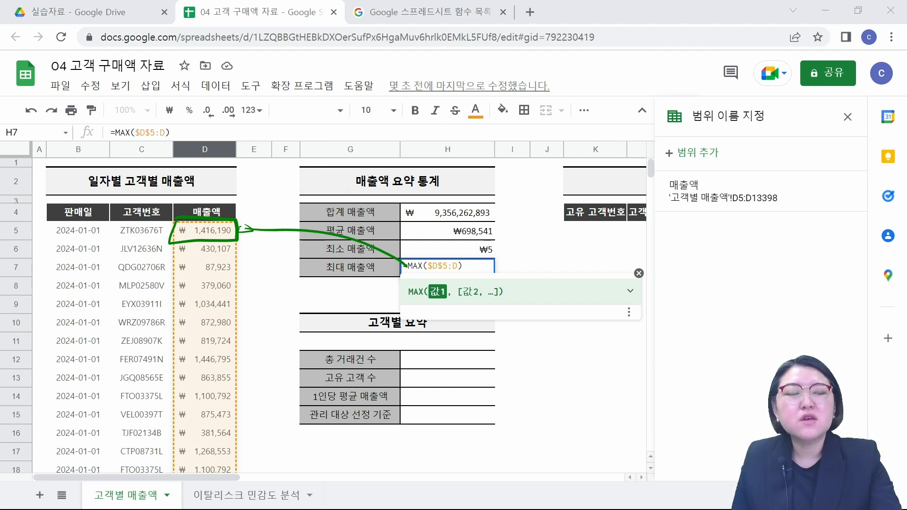
pyautogui.moveTo(342, 241)
pyautogui.mouseDown()
pyautogui.moveTo(254, 227)
pyautogui.moveTo(221, 237)
pyautogui.mouseUp()
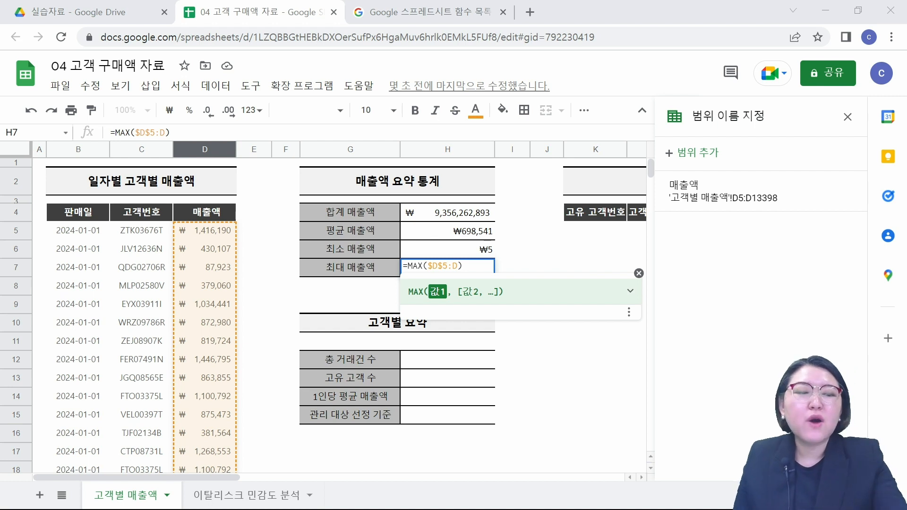
pyautogui.moveTo(413, 271)
pyautogui.mouseDown()
pyautogui.moveTo(441, 271)
pyautogui.moveTo(443, 254)
pyautogui.moveTo(419, 273)
pyautogui.moveTo(465, 268)
pyautogui.mouseUp()
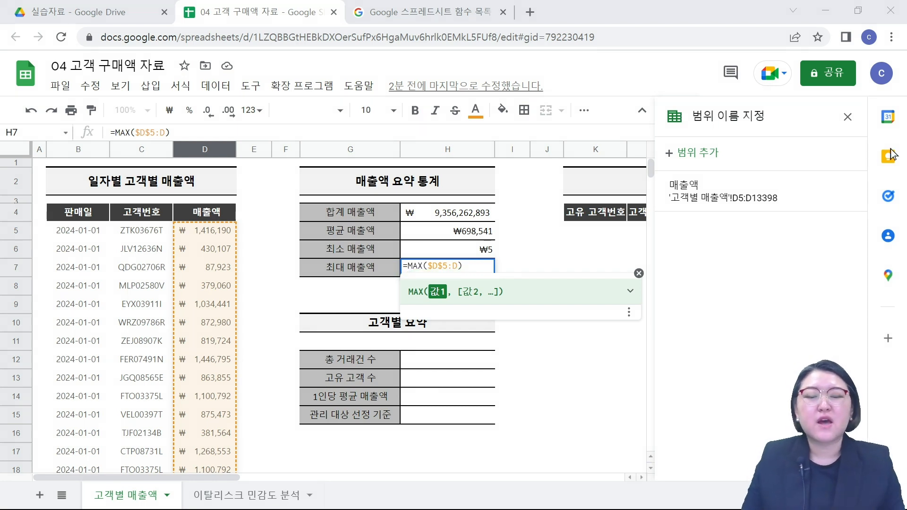
# - Commit the MAX formula in the 최대 매출액 cell
pyautogui.click(467, 267)
pyautogui.press('Return')
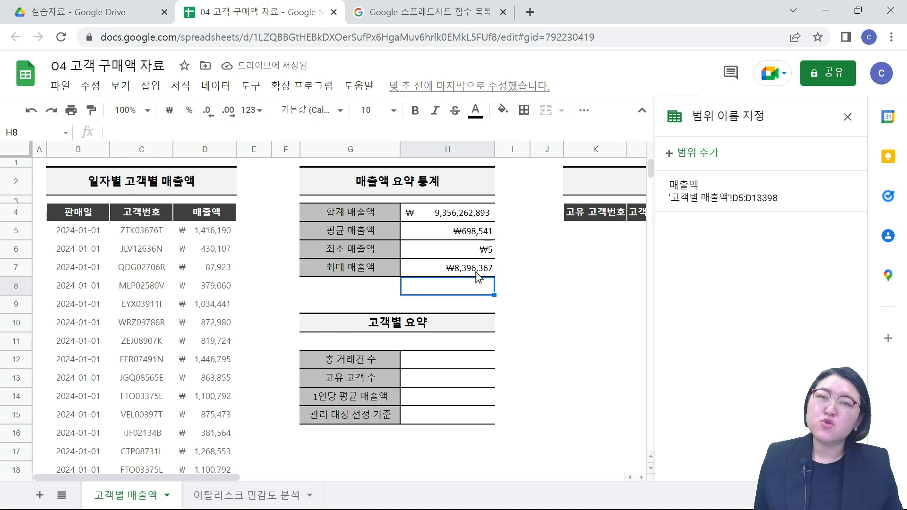
pyautogui.click(206, 350)
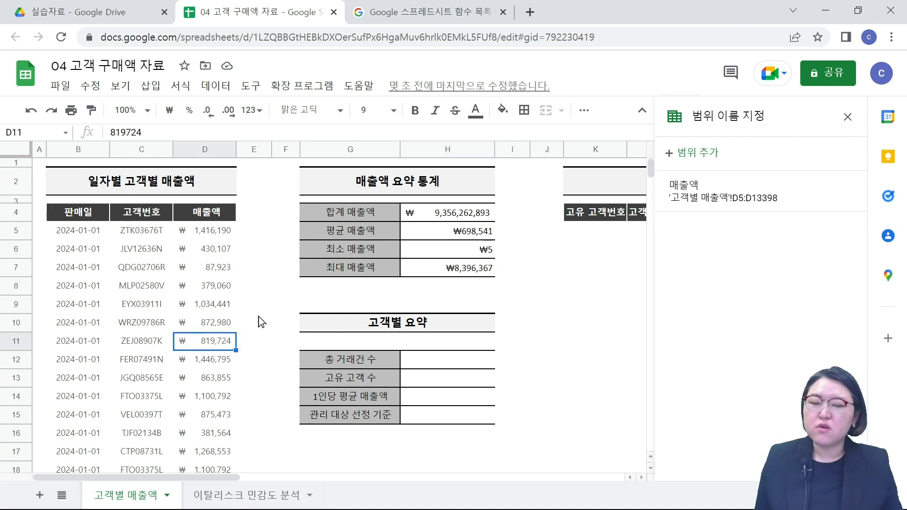
pyautogui.hotkey('ctrl', 'Down')
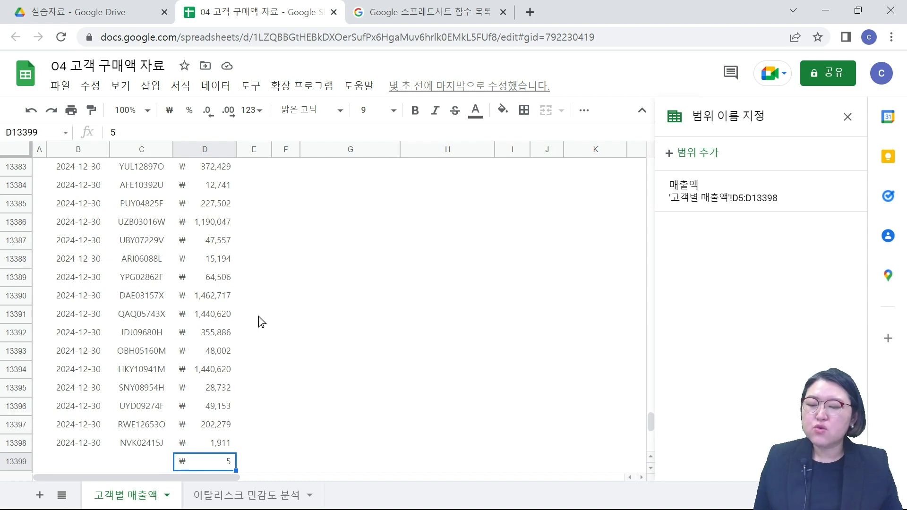
pyautogui.scroll(-1, 259, 316)
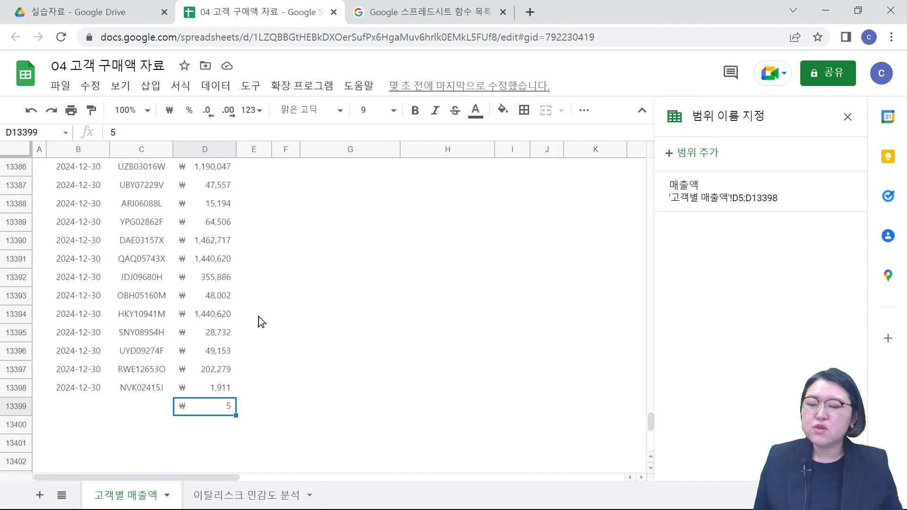
pyautogui.click(200, 427)
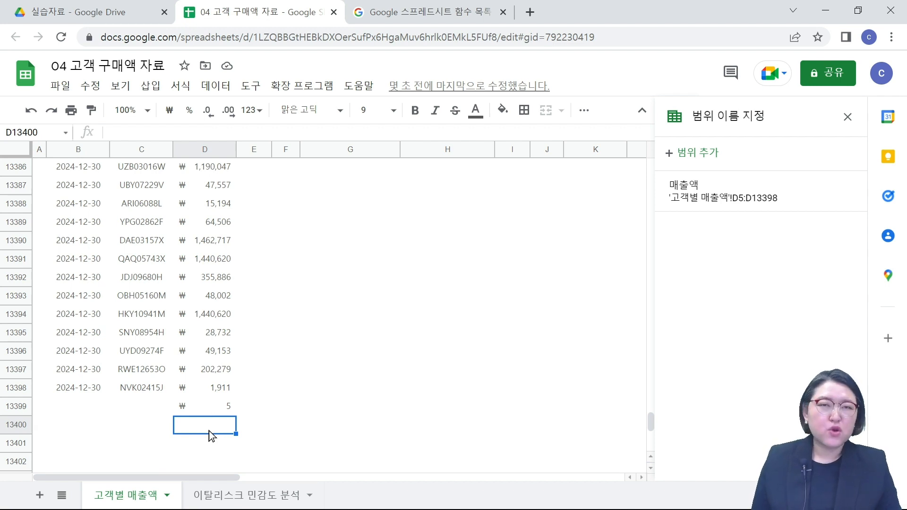
pyautogui.write('10000000000')
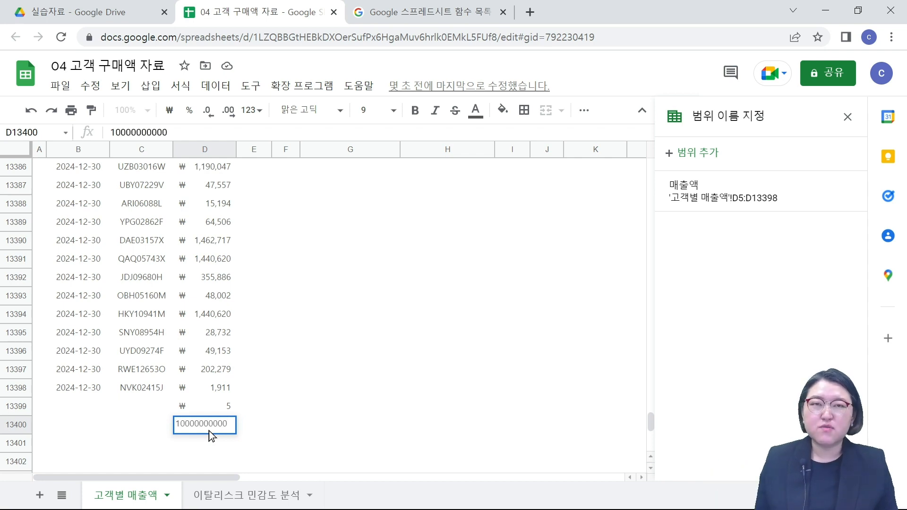
pyautogui.press('Return')
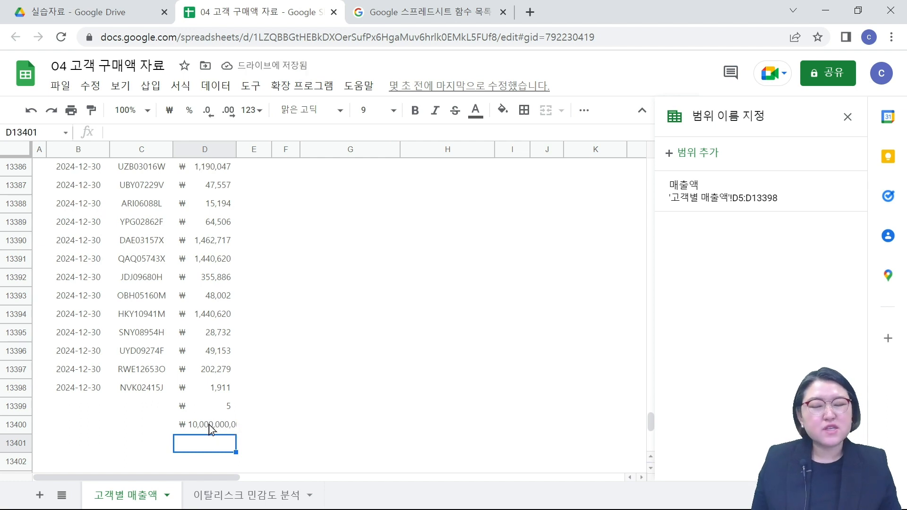
pyautogui.click(209, 425)
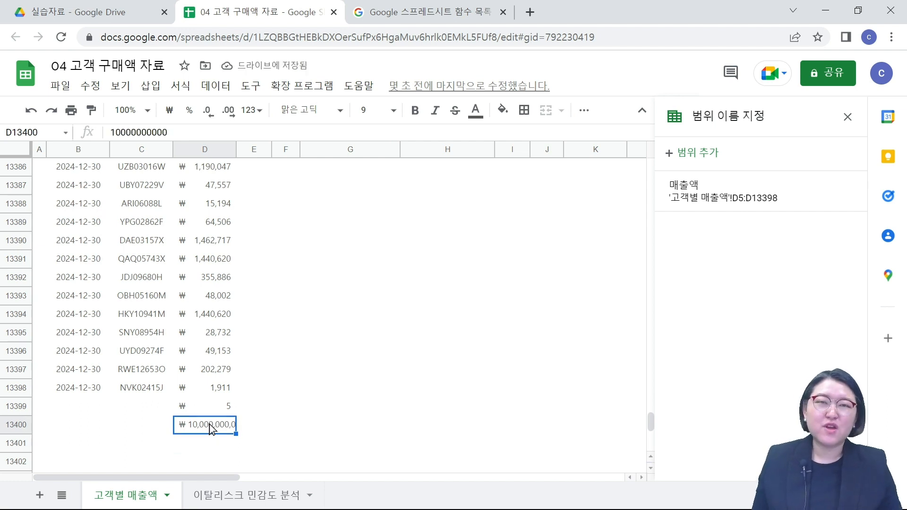
pyautogui.hotkey('ctrl', 'Up')
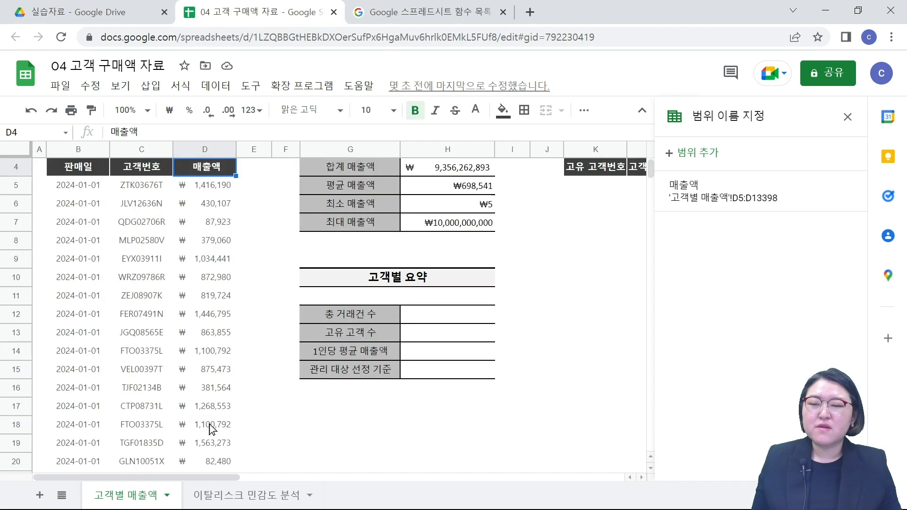
pyautogui.click(464, 227)
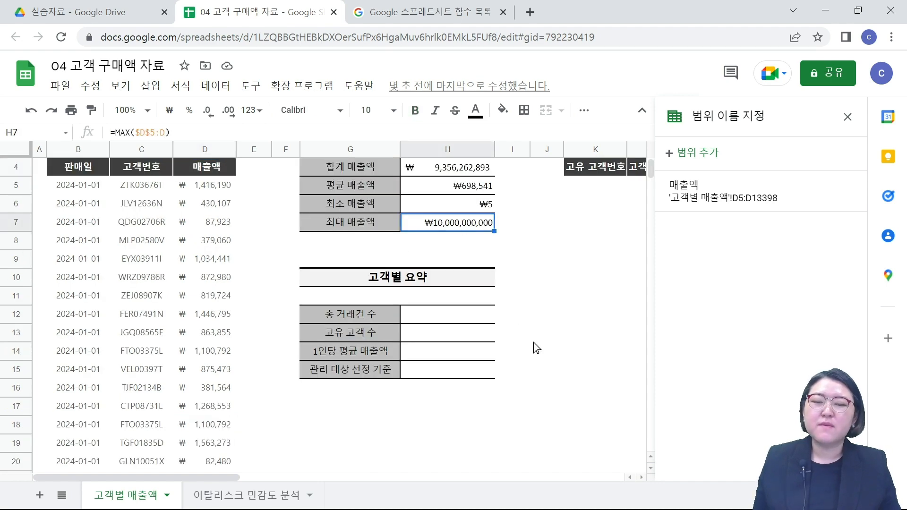
# - Change the range of the named range 매출액 to '고객별 매출액'!$D$5:D so it is open-ended
pyautogui.scroll(1, 532, 343)
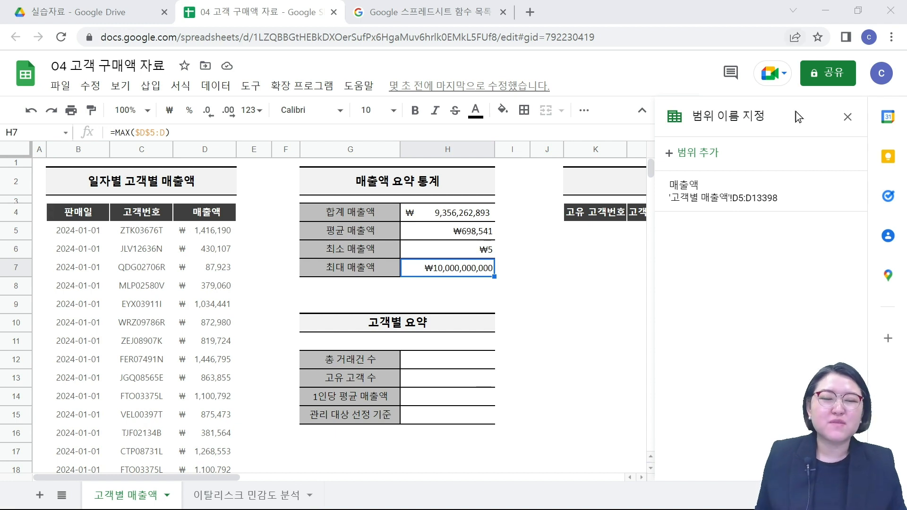
pyautogui.click(721, 185)
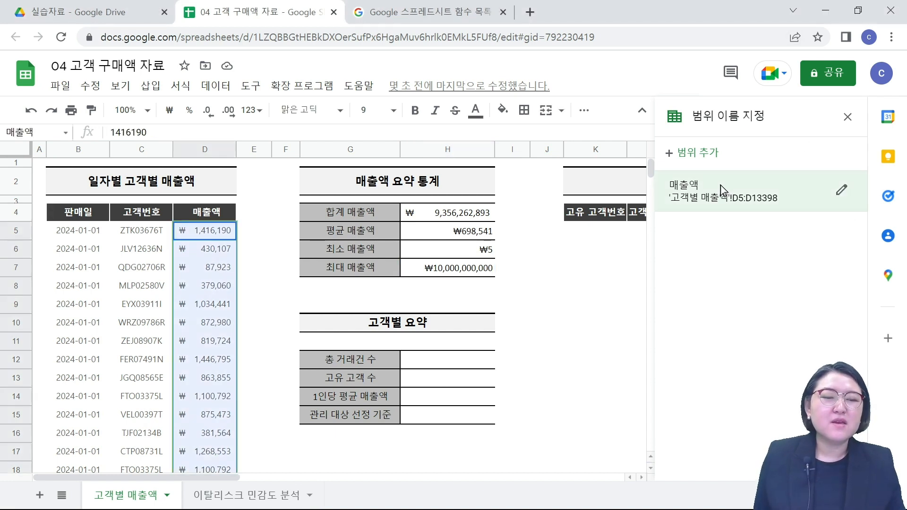
pyautogui.click(842, 191)
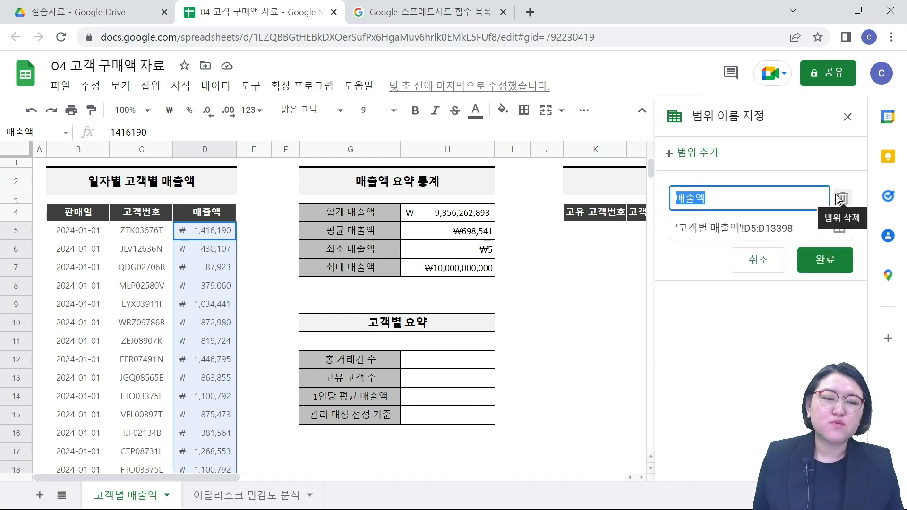
pyautogui.click(716, 230)
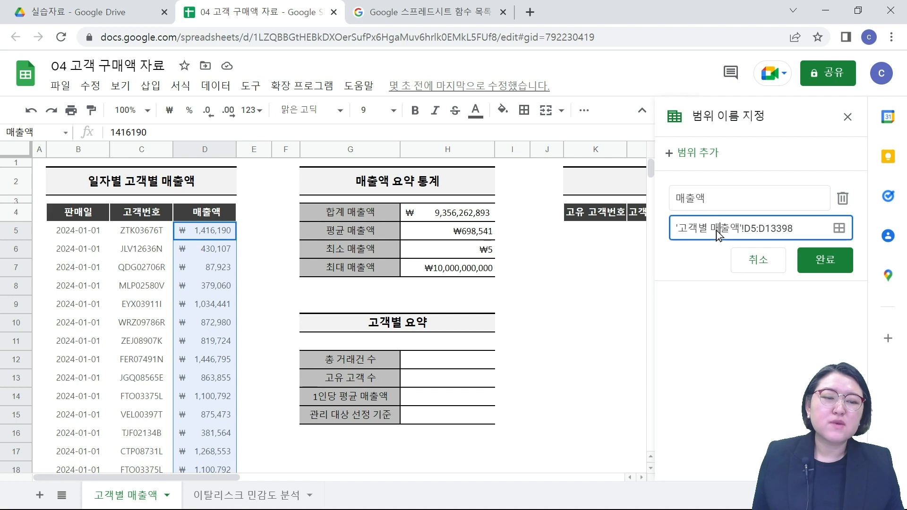
pyautogui.click(746, 231)
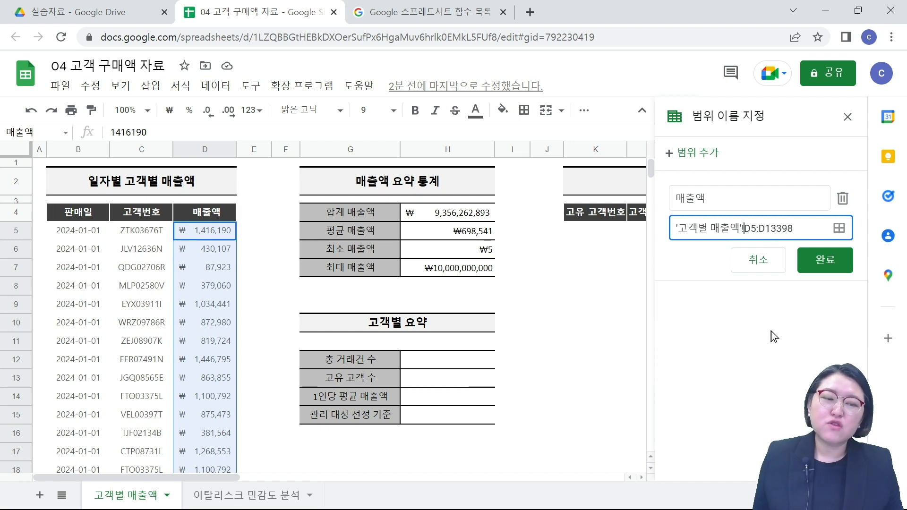
pyautogui.write('$')
pyautogui.press('Right')
pyautogui.write('$')
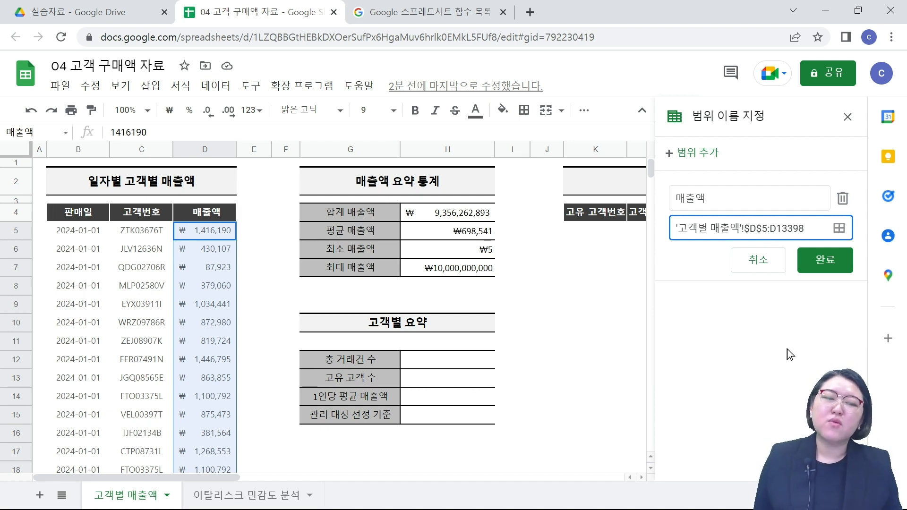
pyautogui.moveTo(776, 229); pyautogui.dragTo(860, 233)
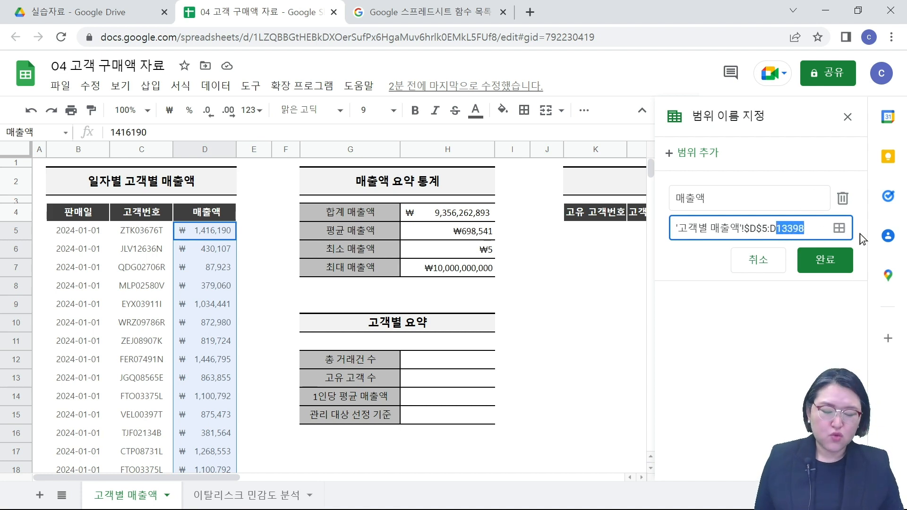
pyautogui.press('BackSpace')
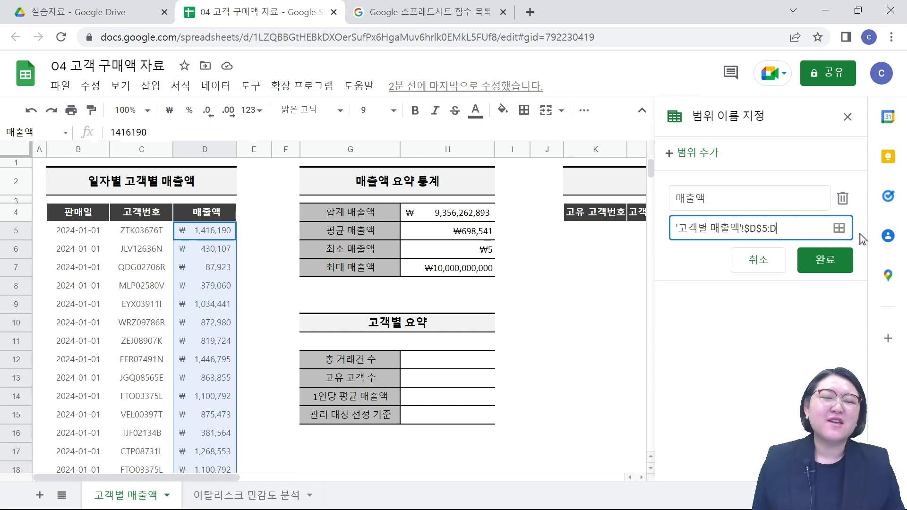
pyautogui.click(826, 257)
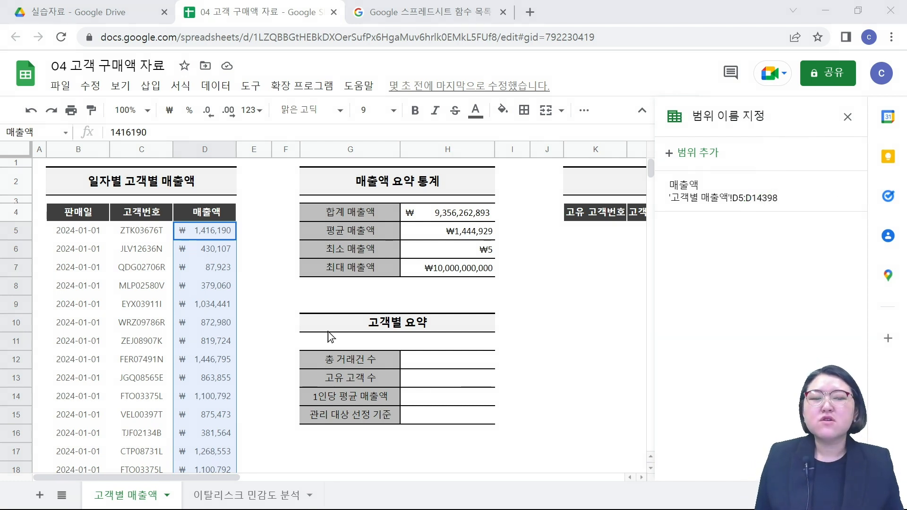
# - Check where the sheet's last row lies in the 매출액 column against the named range's end row, and return to the header
pyautogui.click(202, 378)
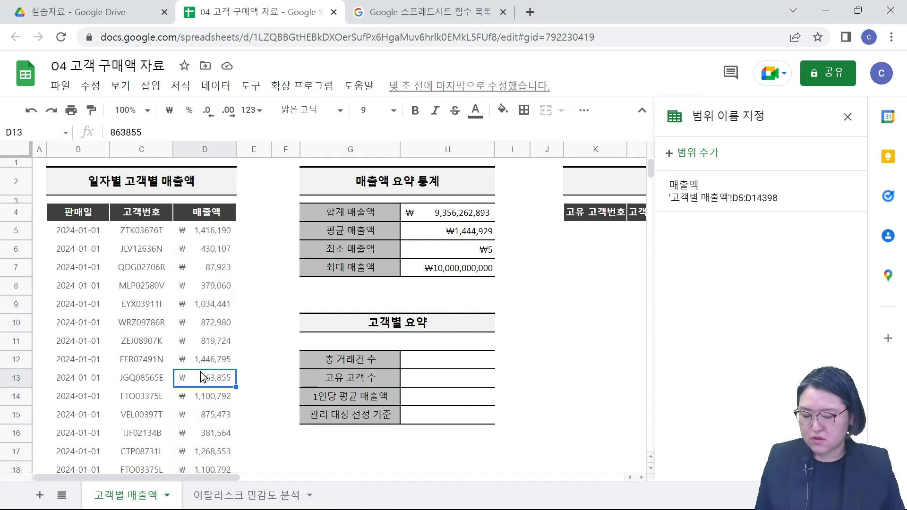
pyautogui.hotkey('ctrl', 'Down')
pyautogui.hotkey('ctrl', 'Down')
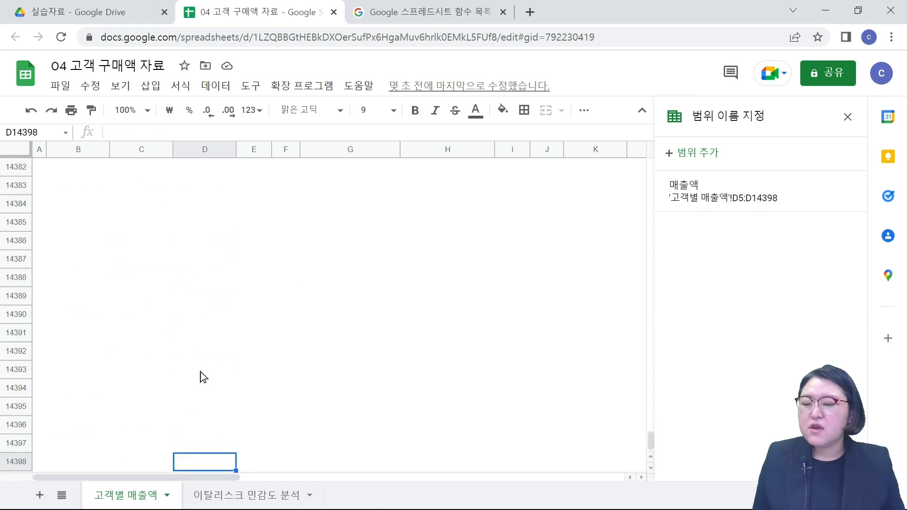
pyautogui.scroll(-1, 192, 386)
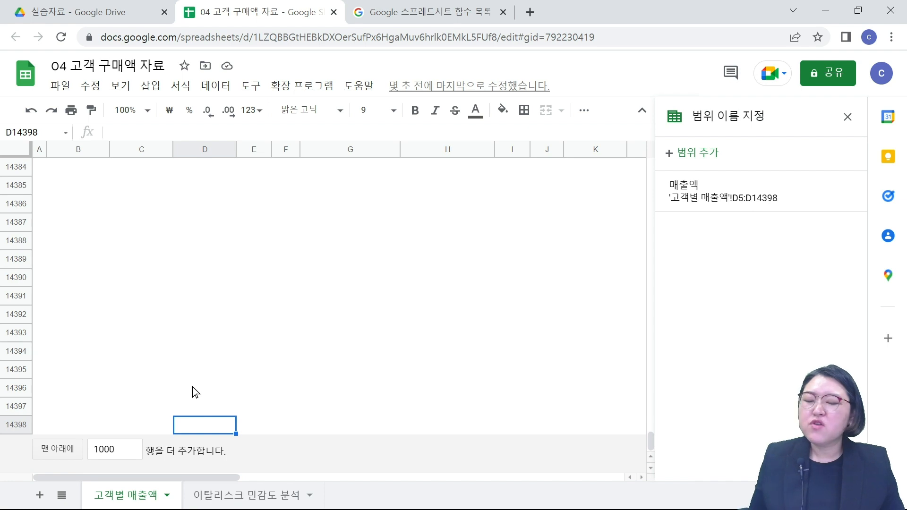
pyautogui.click(891, 219)
pyautogui.moveTo(35, 425); pyautogui.dragTo(46, 423)
pyautogui.moveTo(229, 431)
pyautogui.mouseDown()
pyautogui.moveTo(187, 415)
pyautogui.moveTo(235, 432)
pyautogui.mouseUp()
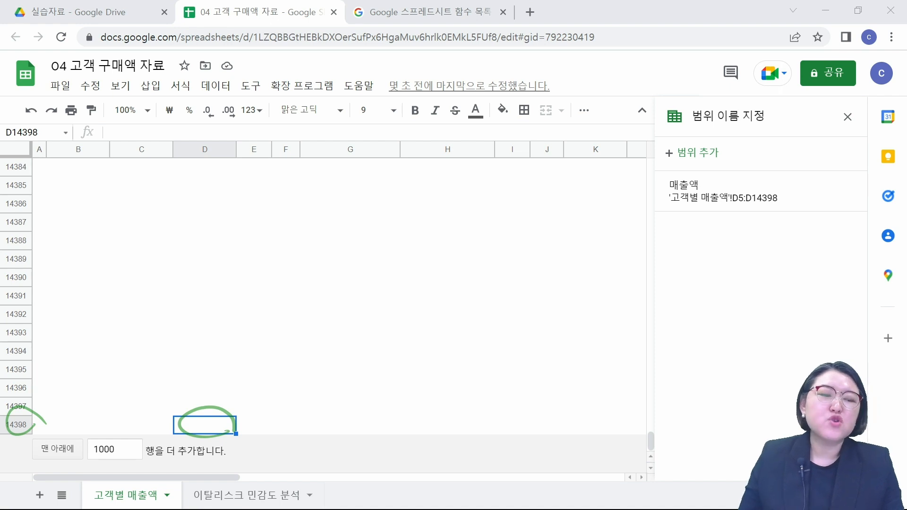
pyautogui.press('Escape')
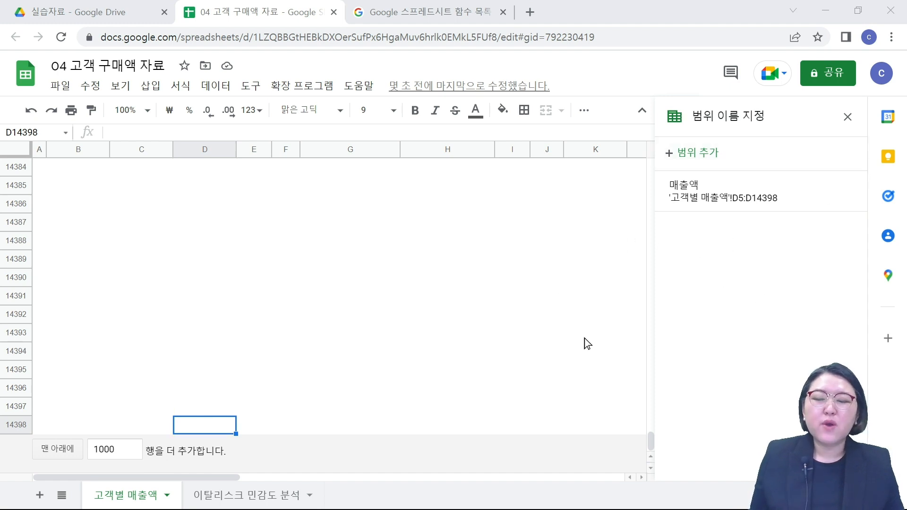
pyautogui.click(211, 404)
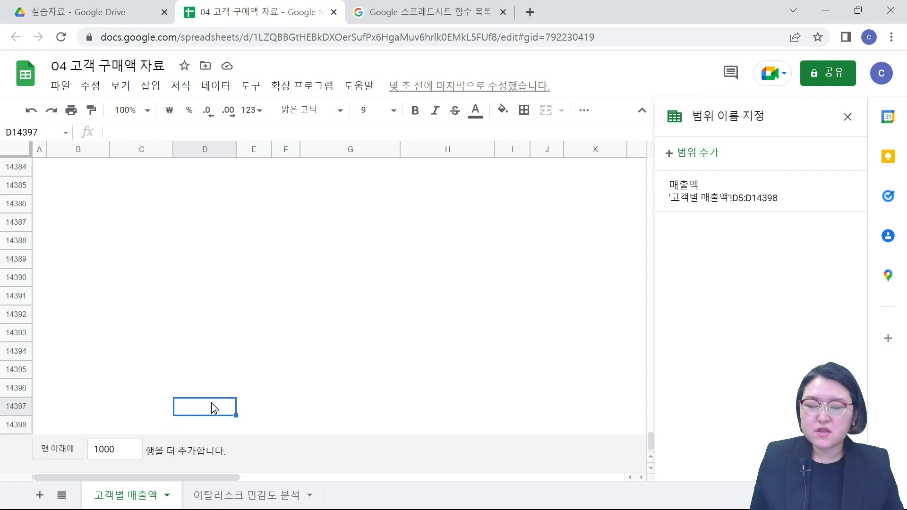
pyautogui.hotkey('ctrl', 'Up')
pyautogui.hotkey('ctrl', 'Up')
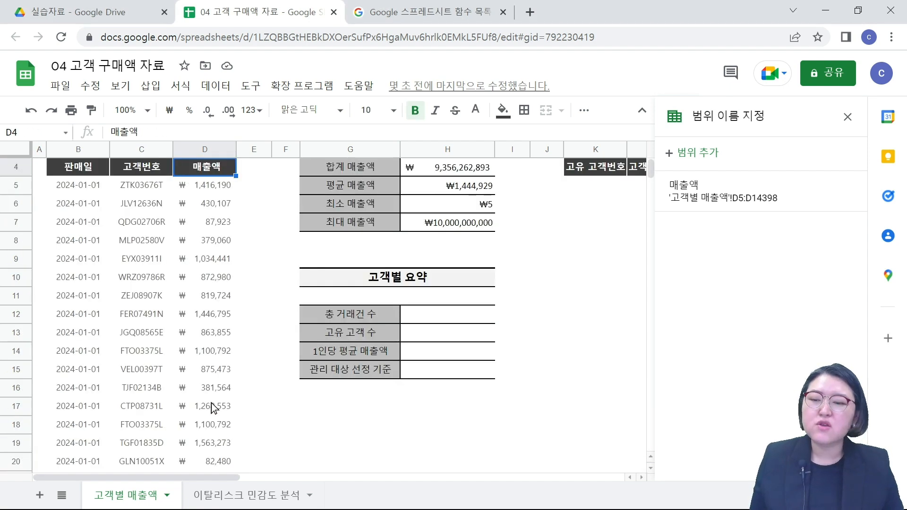
pyautogui.scroll(1, 235, 417)
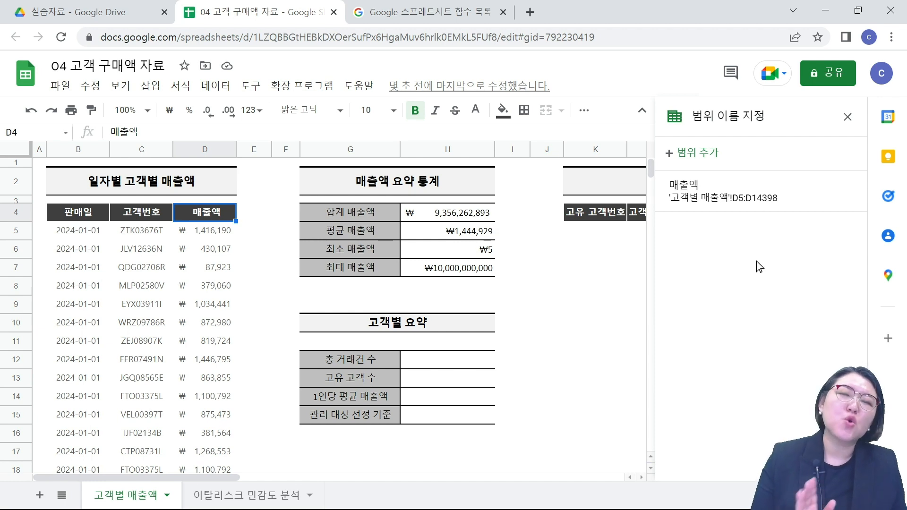
# - Close the named range settings to free up the view of the summary tables
pyautogui.click(480, 272)
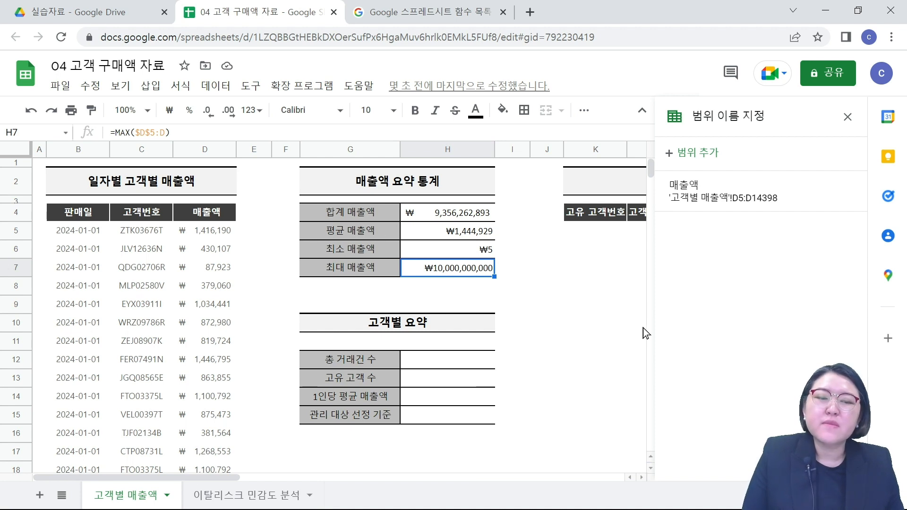
pyautogui.click(575, 311)
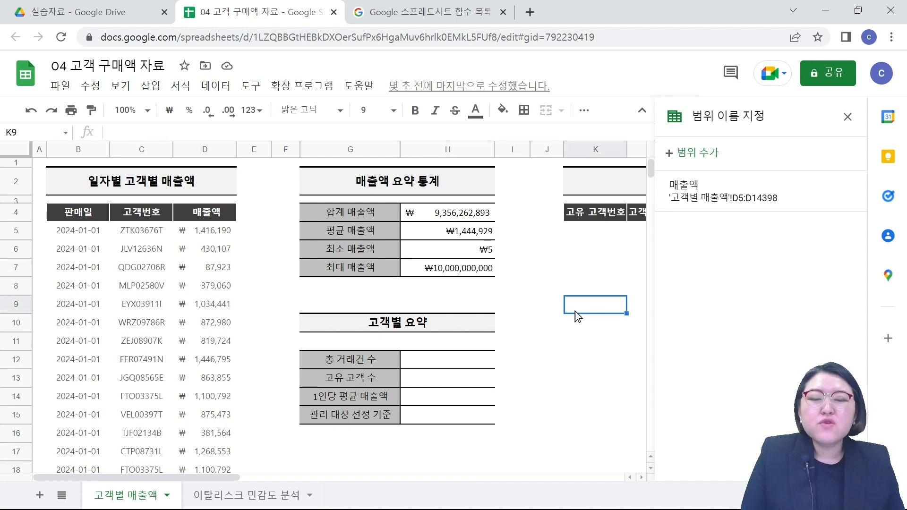
pyautogui.click(847, 118)
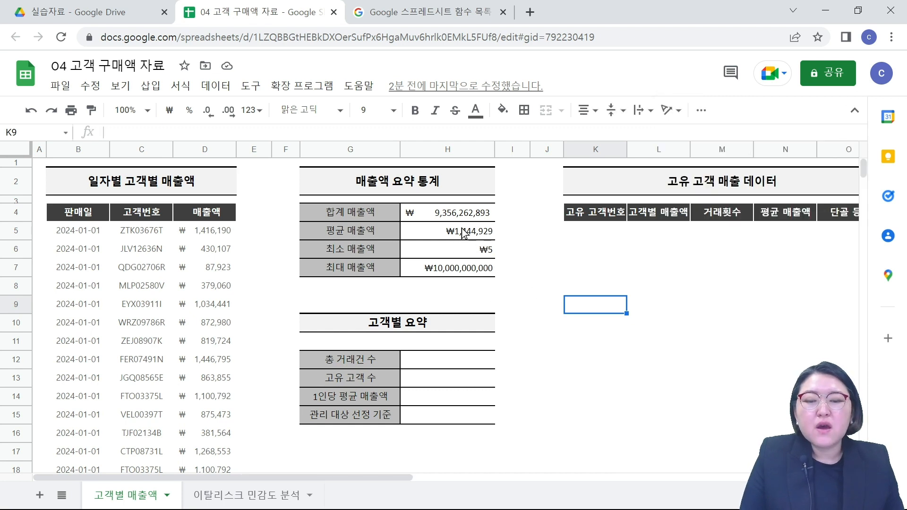
# - Review the formulas behind the 합계, 최소 and 최대 매출액 cells in the 매출액 요약 통계 table
pyautogui.click(449, 215)
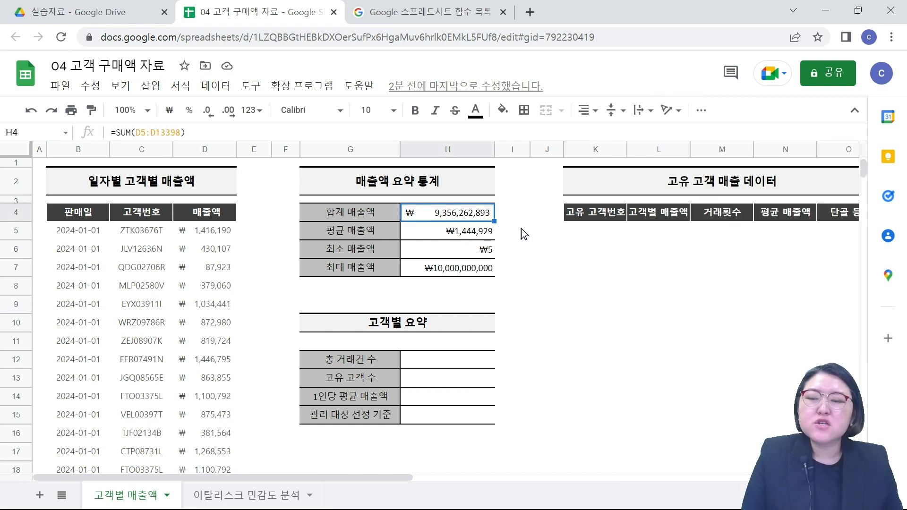
pyautogui.click(437, 250)
pyautogui.click(428, 269)
pyautogui.click(429, 251)
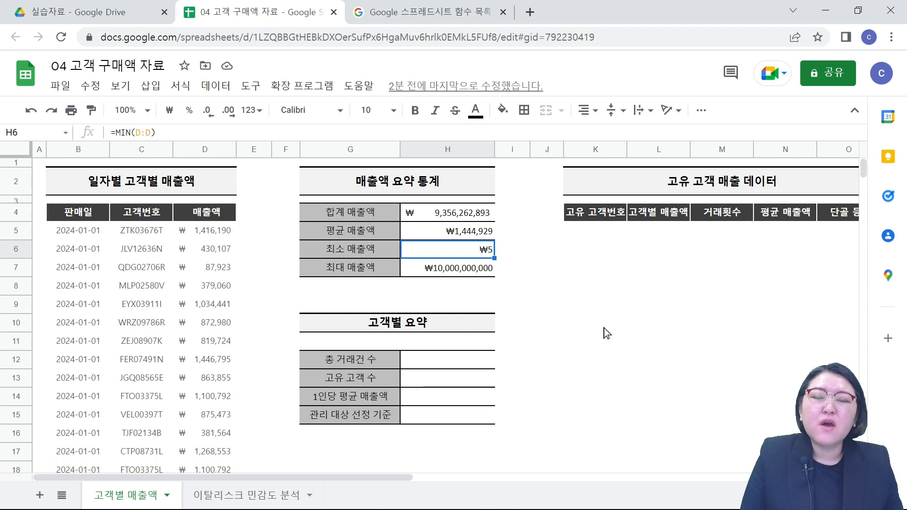
pyautogui.click(197, 261)
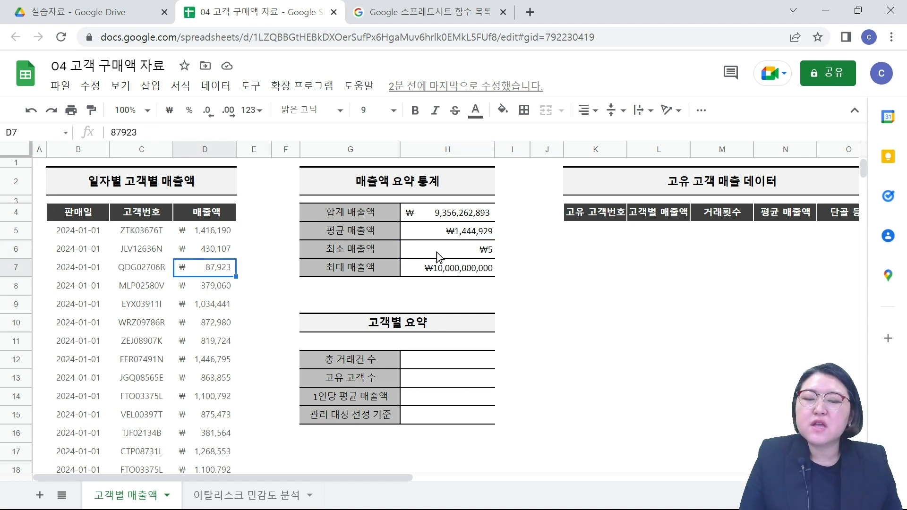
pyautogui.click(434, 265)
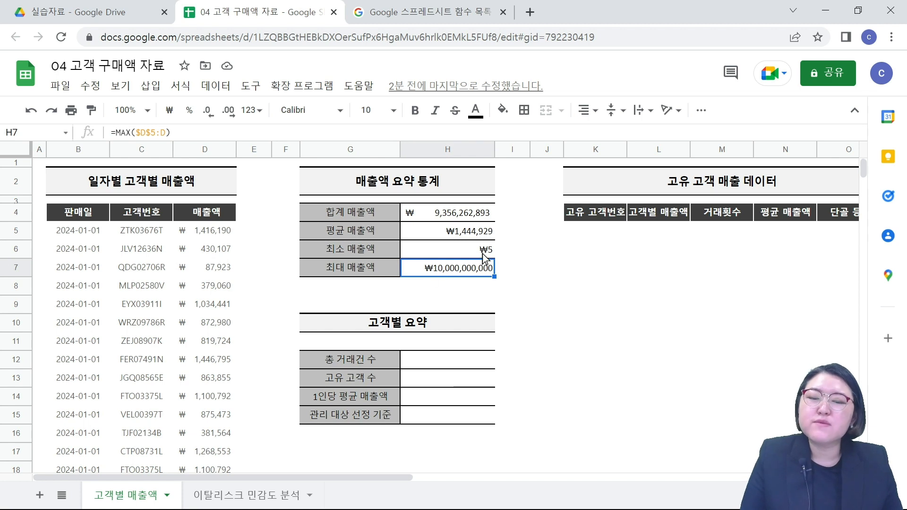
# - Show formulas instead of results in the sheet to compare the range references used in the 매출액 요약 통계 table
pyautogui.click(523, 272)
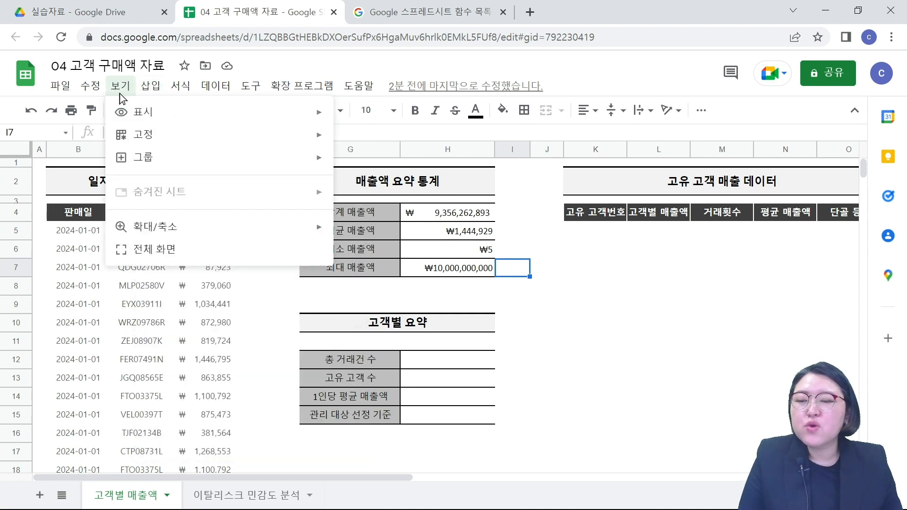
pyautogui.moveTo(124, 112)
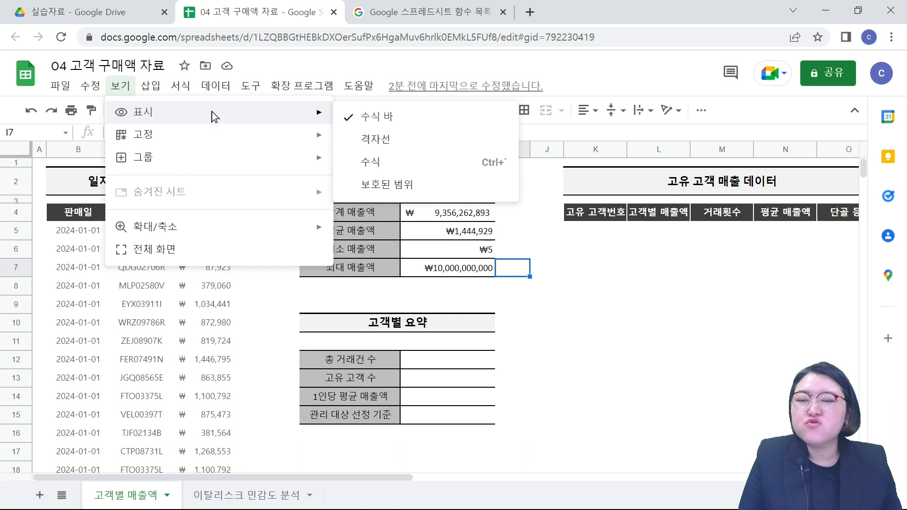
pyautogui.click(374, 163)
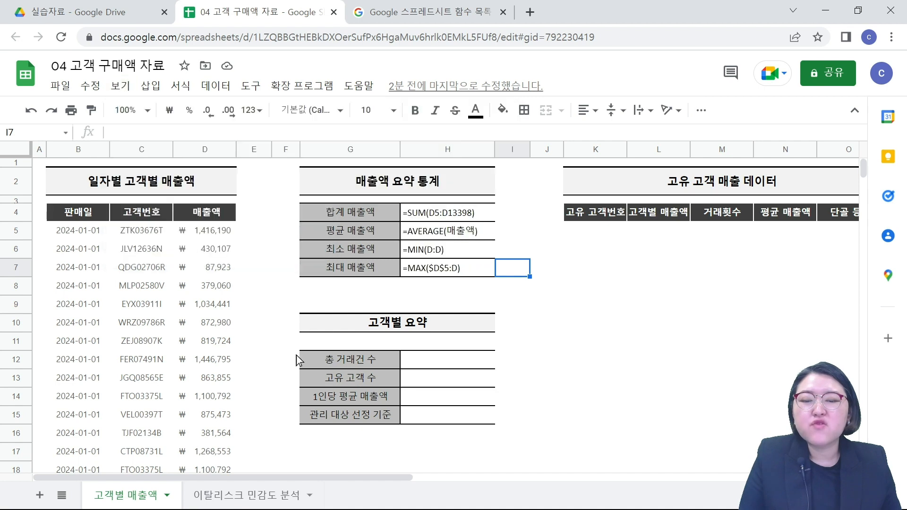
pyautogui.moveTo(523, 355); pyautogui.dragTo(546, 349)
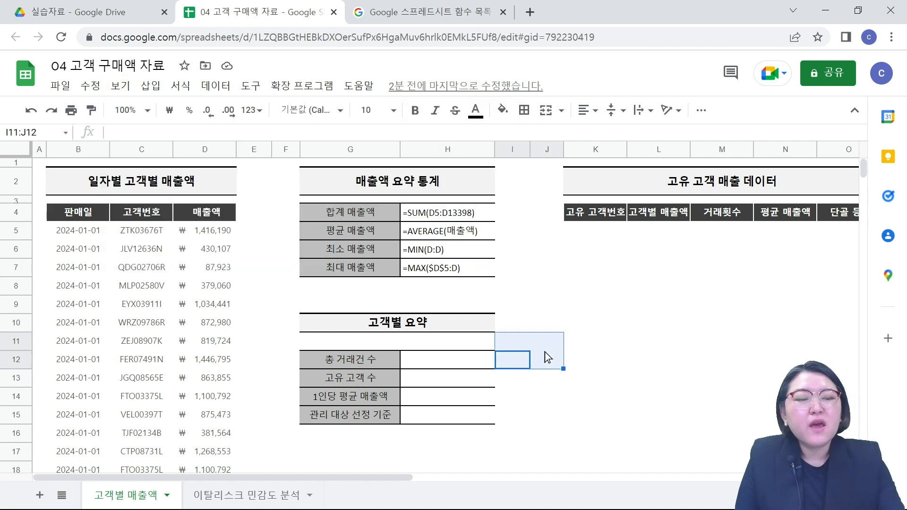
pyautogui.click(563, 254)
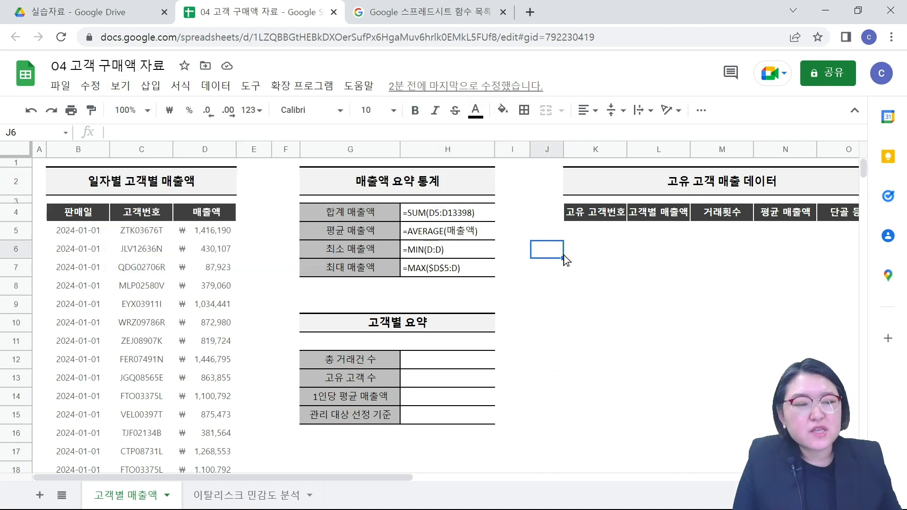